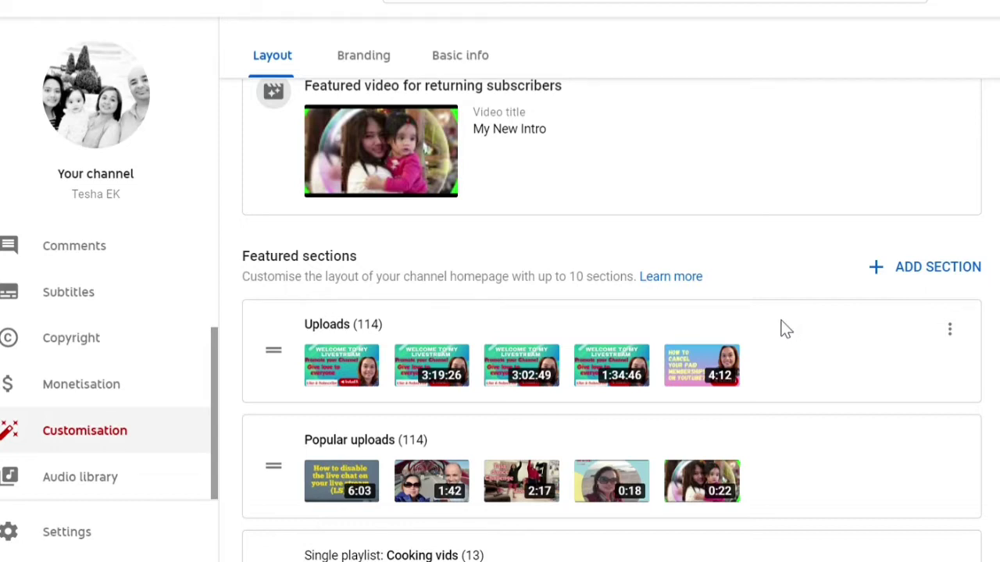
# Review the featured sections on the channel homepage layout, from Uploads through to the TUTORIAL playlist.
pyautogui.scroll(-2, 754, 346)
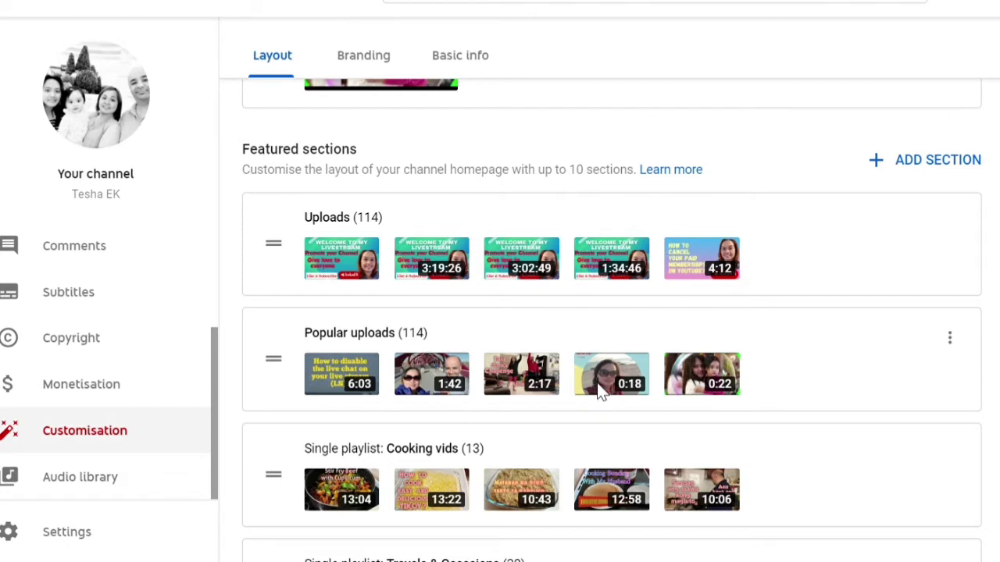
pyautogui.scroll(-1, 621, 368)
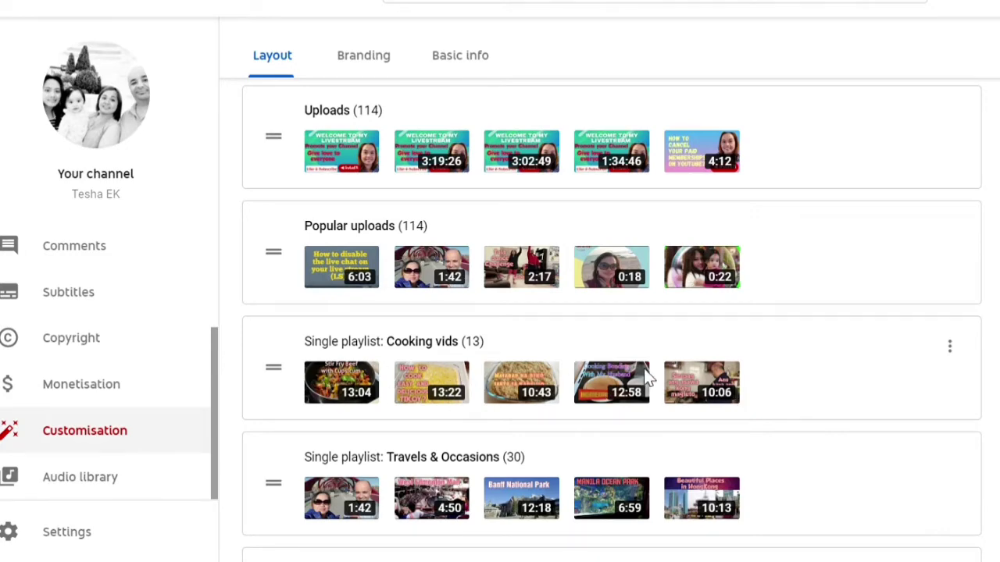
pyautogui.scroll(-3, 460, 428)
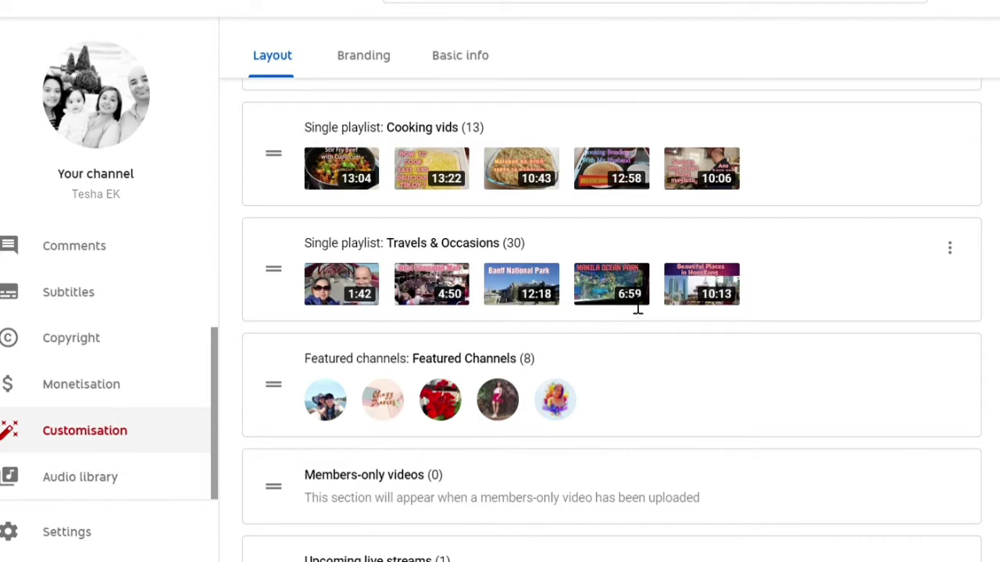
pyautogui.scroll(-3, 628, 297)
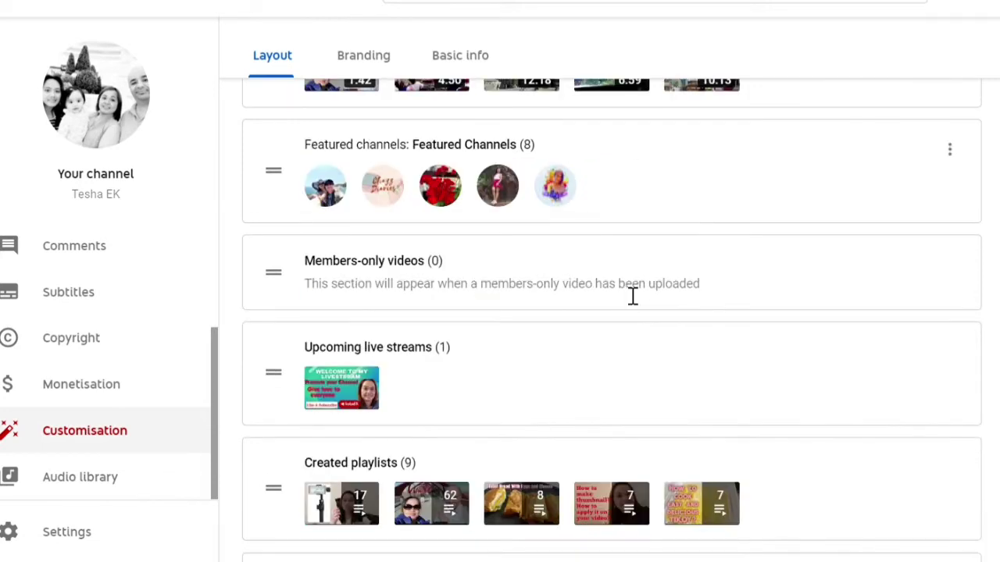
pyautogui.scroll(-1, 433, 301)
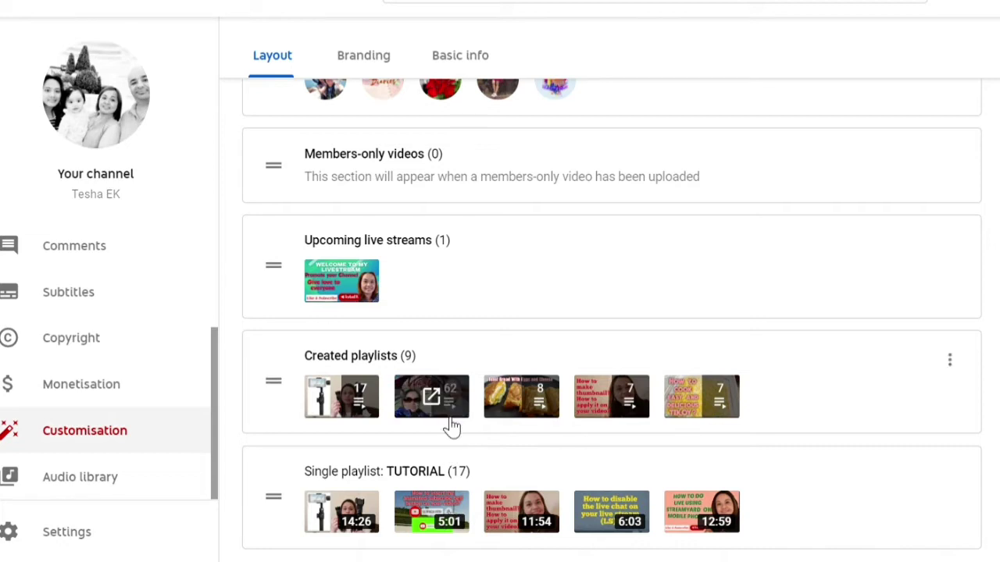
pyautogui.scroll(1, 517, 414)
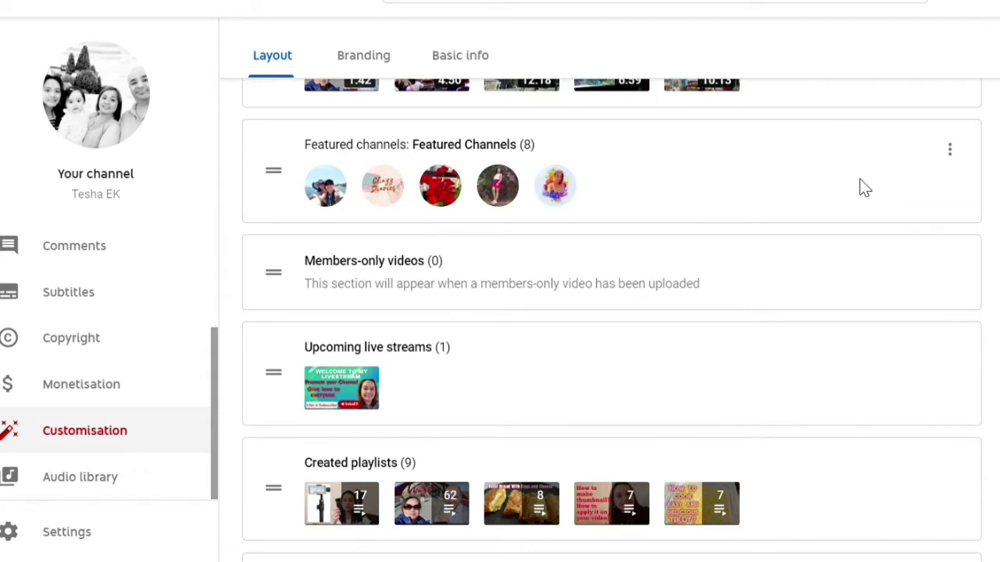
# Open the Featured Channels section for editing.
pyautogui.click(955, 162)
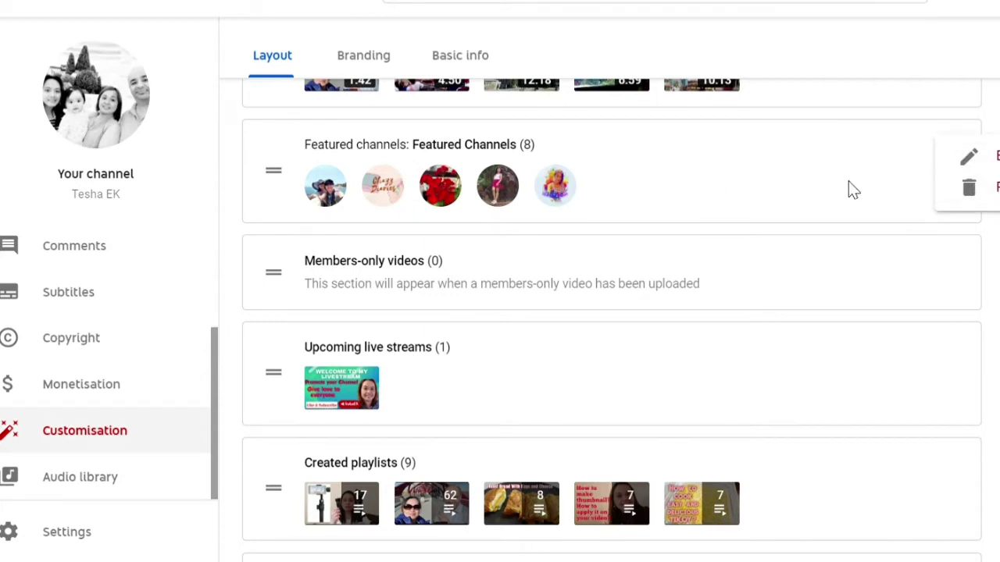
pyautogui.click(824, 178)
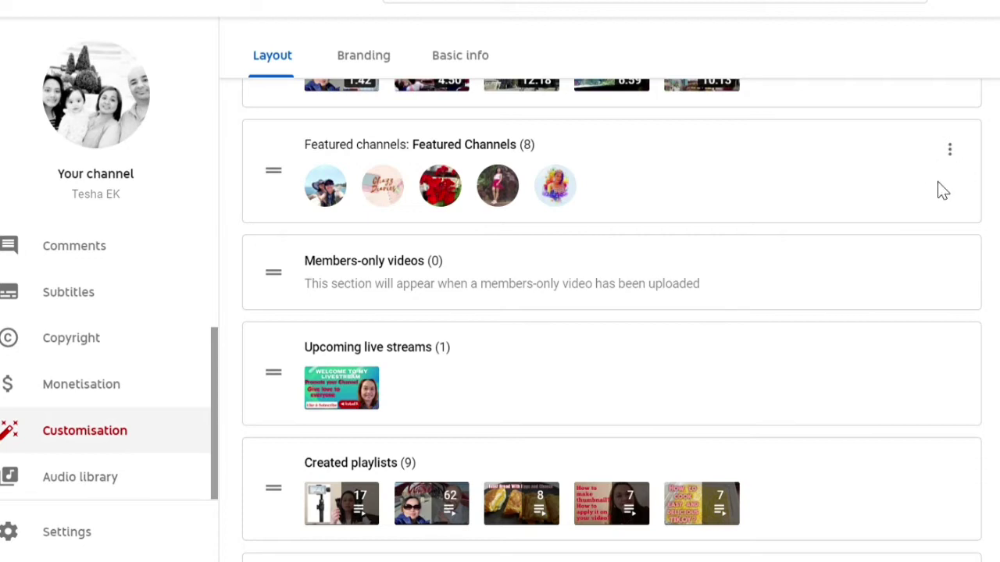
pyautogui.click(951, 152)
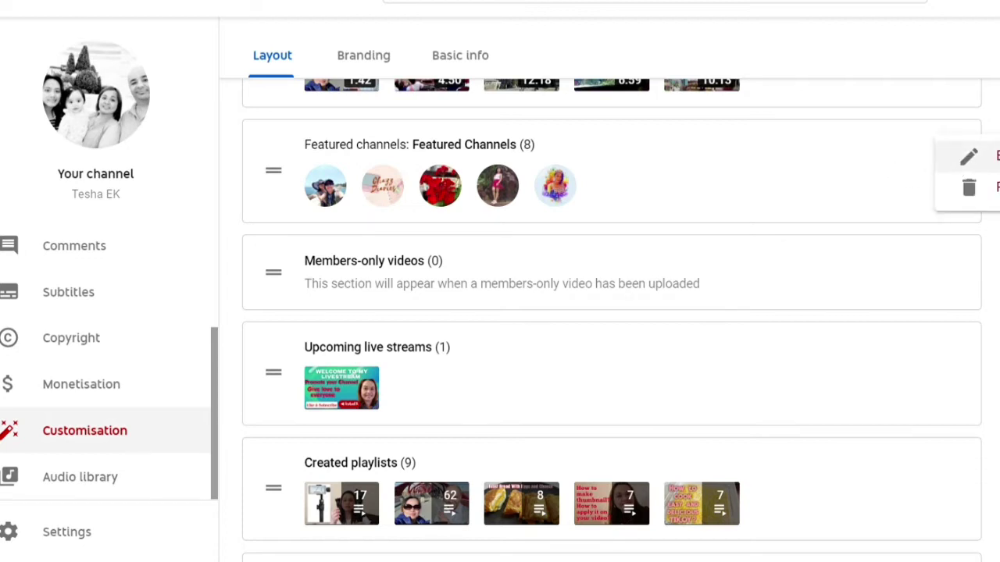
pyautogui.click(977, 156)
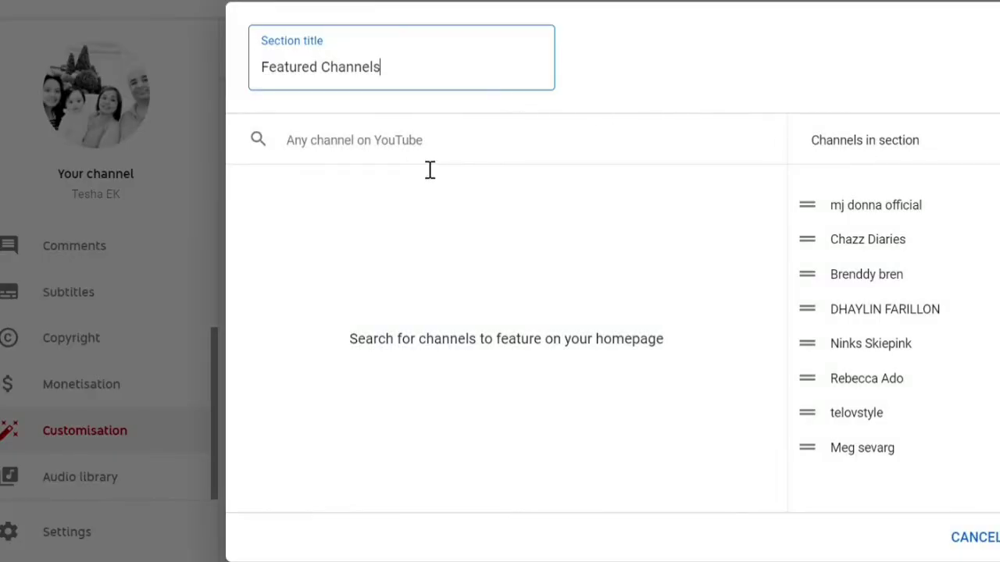
# Search YouTube channels for "megs realitv", add Meg's realiTV to the Featured Channels section, and clear the search.
pyautogui.click(414, 148)
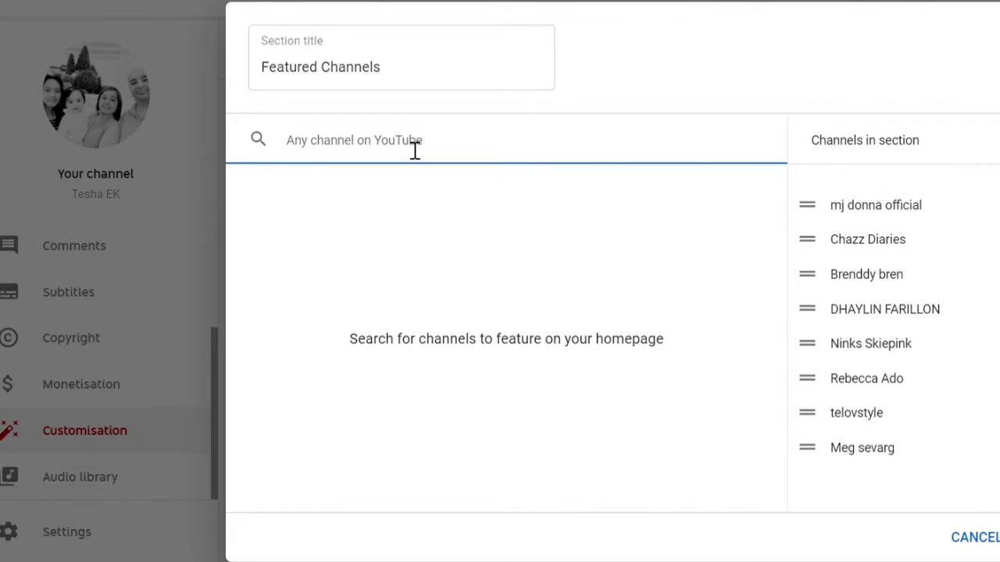
pyautogui.write('MEG')
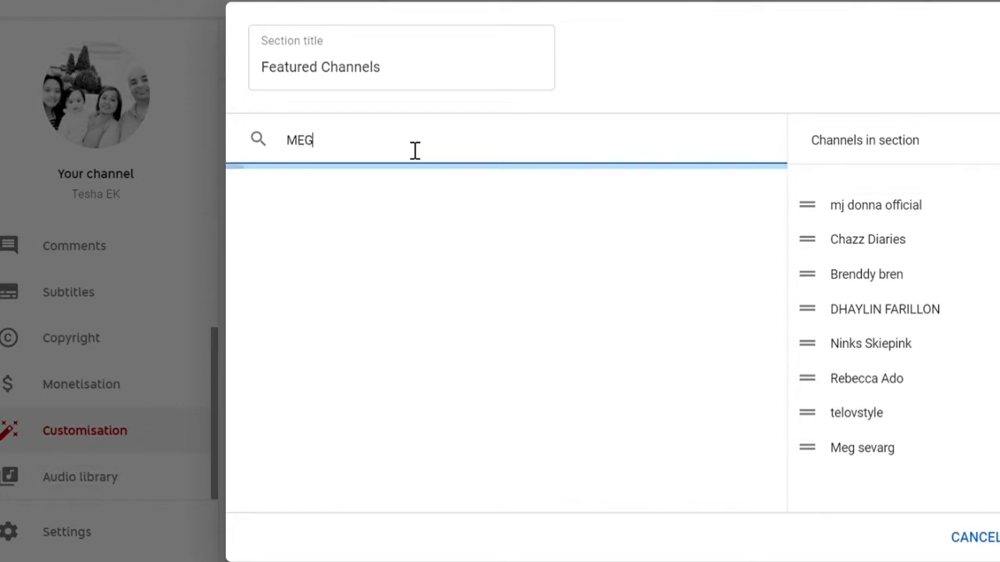
pyautogui.press('BackSpace')
pyautogui.press('BackSpace')
pyautogui.press('BackSpace')
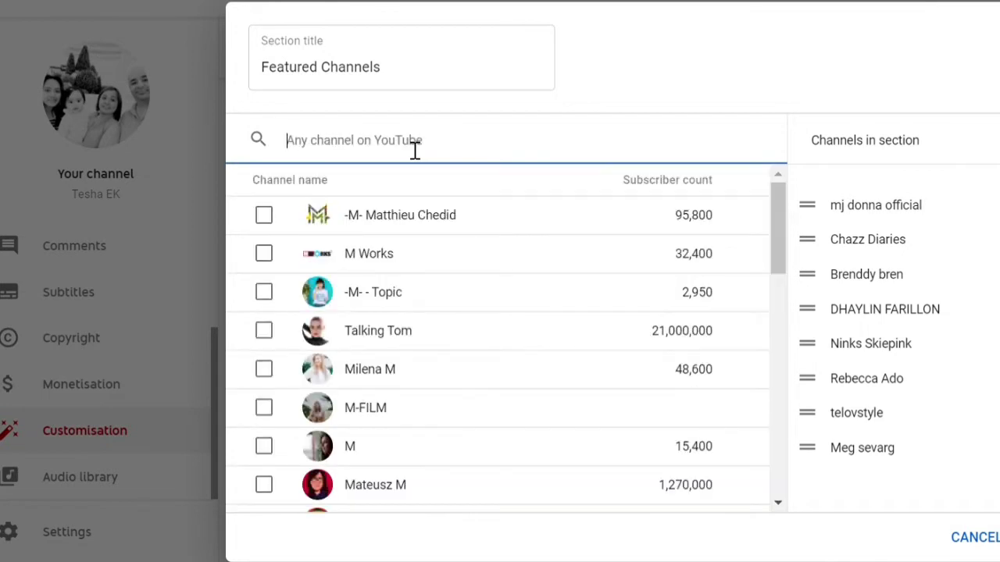
pyautogui.write('meg')
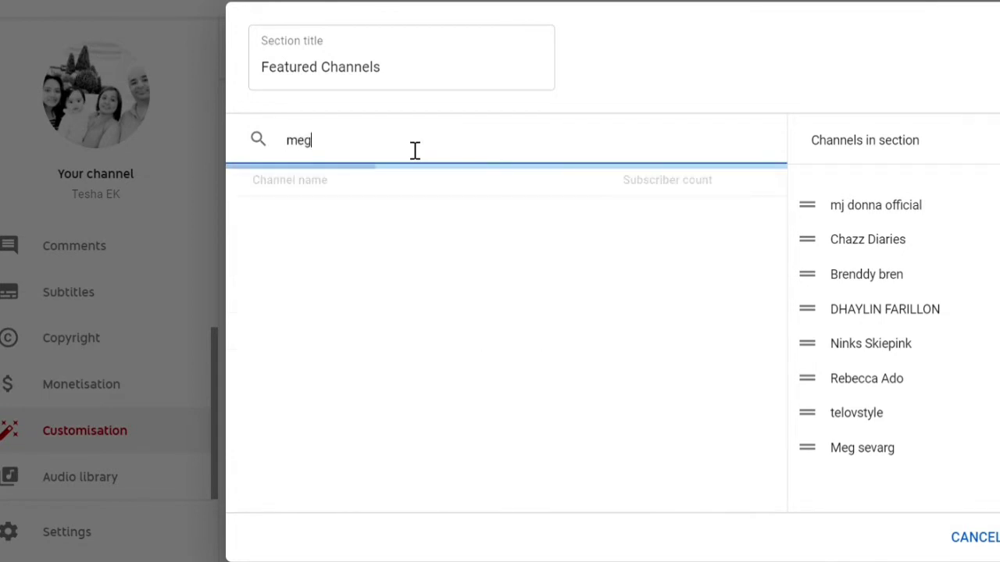
pyautogui.write('s realitv')
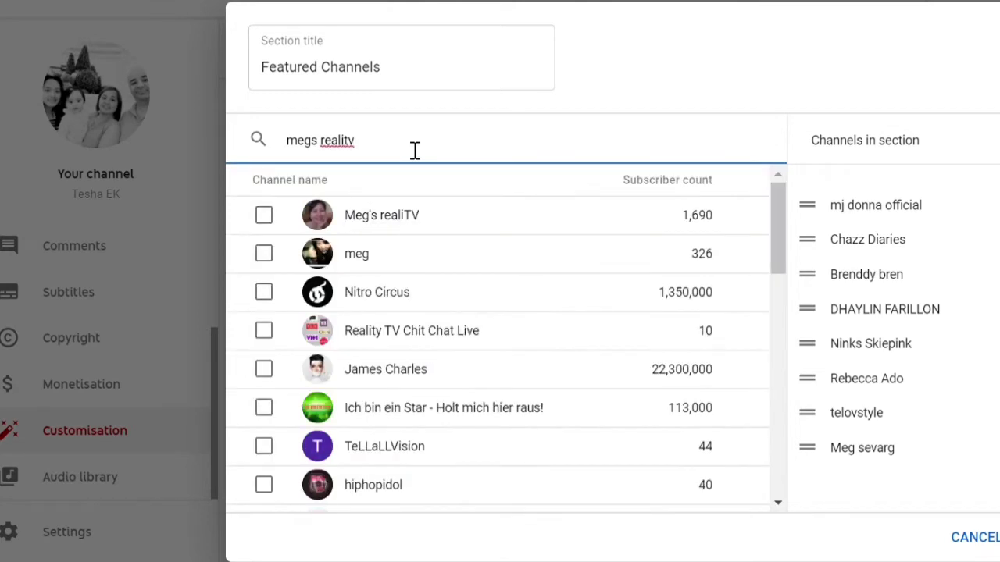
pyautogui.click(264, 216)
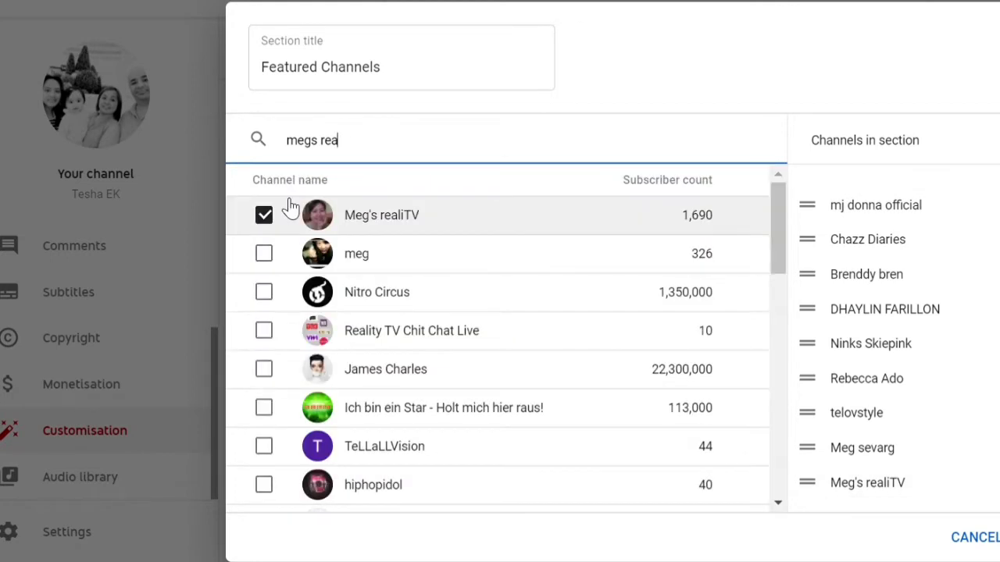
pyautogui.press('BackSpace')
pyautogui.press('BackSpace')
pyautogui.press('BackSpace')
pyautogui.press('BackSpace')
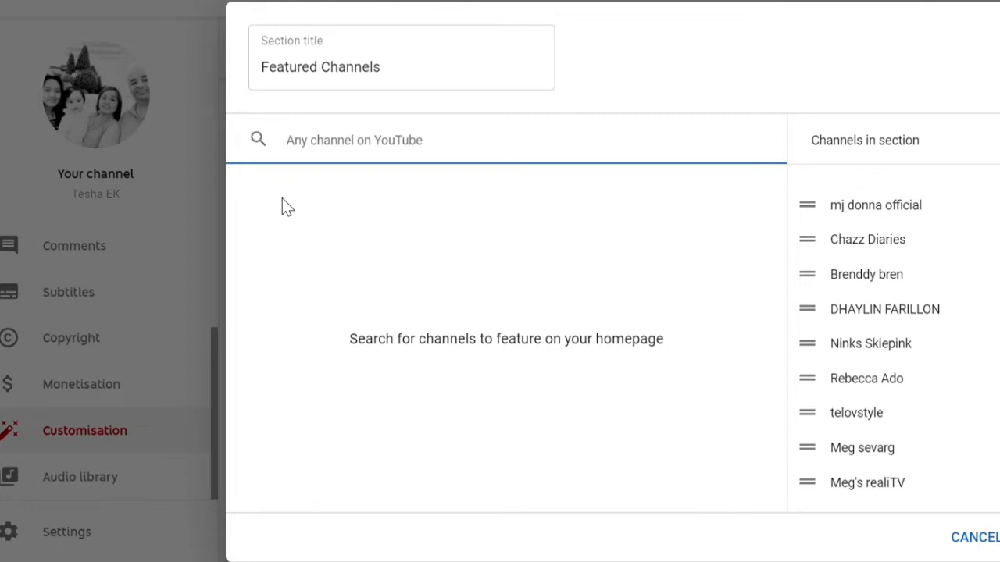
pyautogui.write('joan')
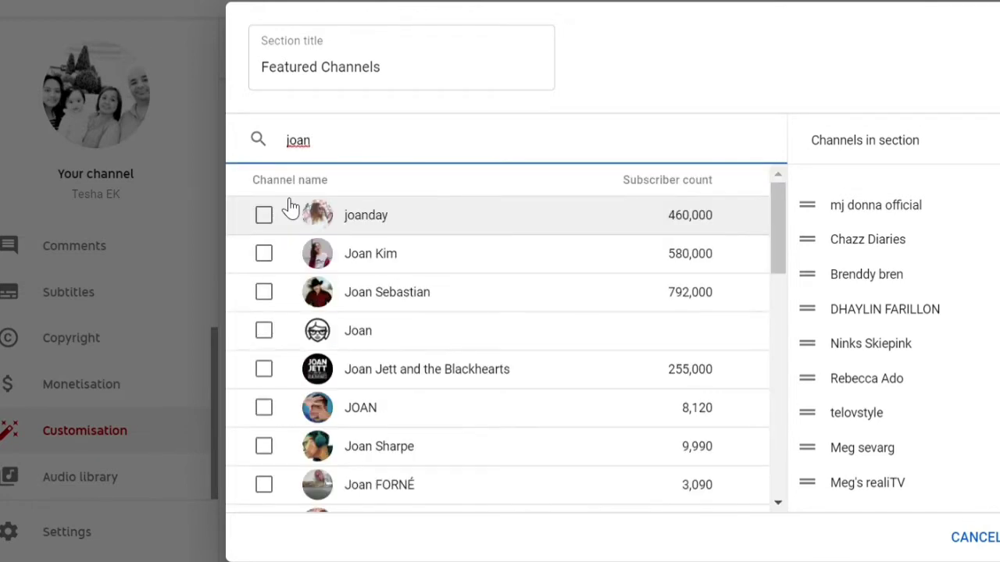
pyautogui.press('BackSpace')
pyautogui.press('BackSpace')
pyautogui.press('BackSpace')
pyautogui.press('BackSpace')
pyautogui.write('ma')
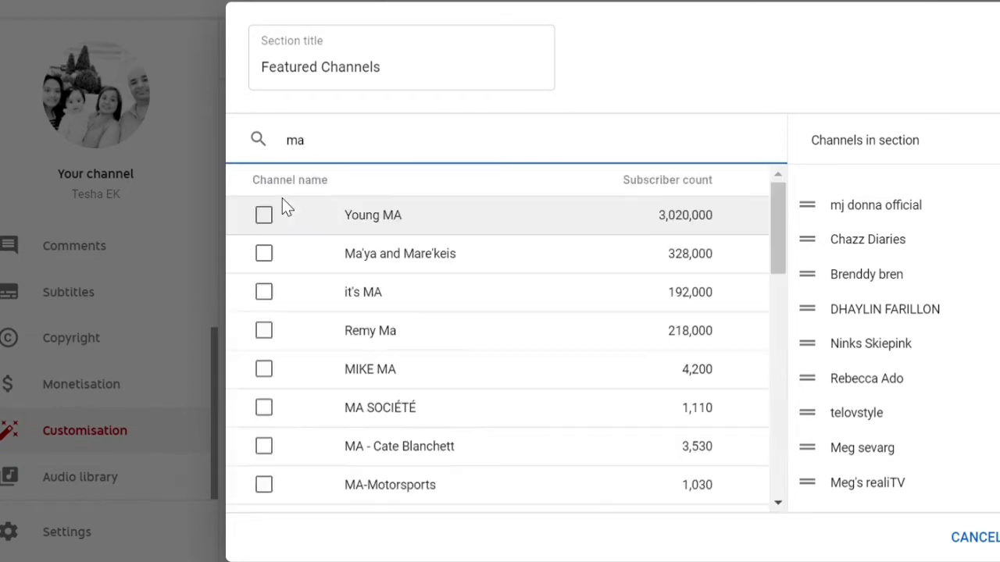
pyautogui.write('mem')
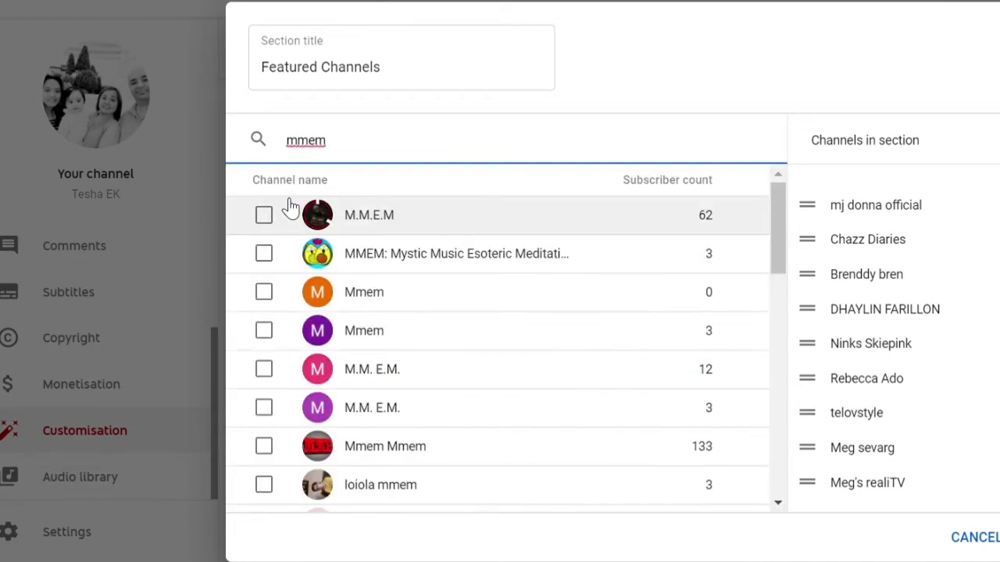
pyautogui.press('BackSpace')
pyautogui.write('h')
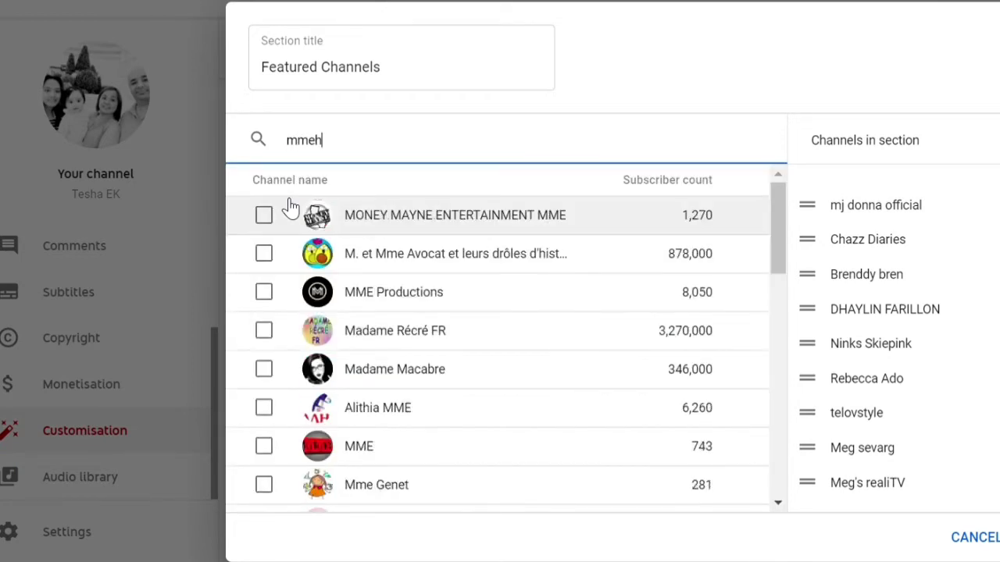
pyautogui.write(' jo')
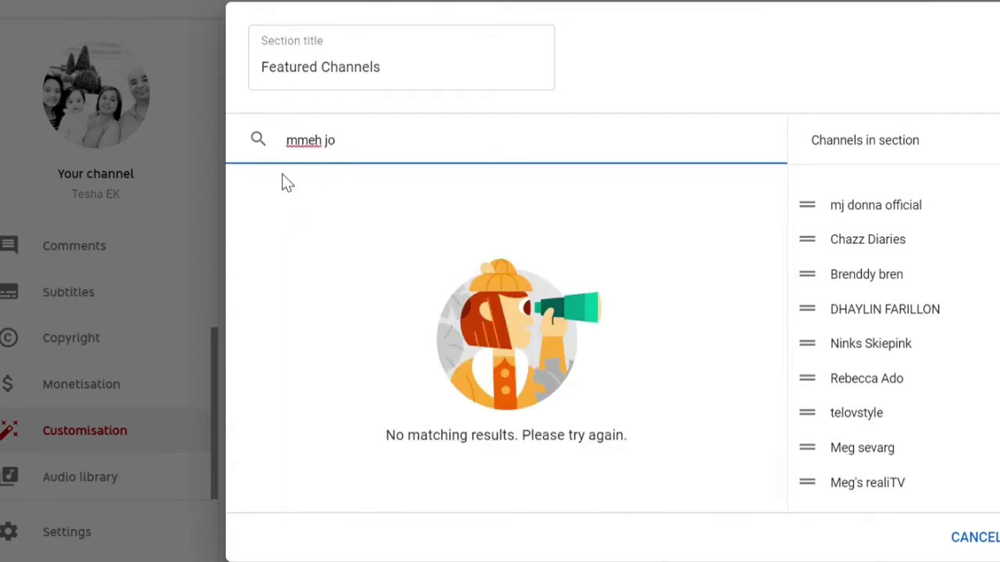
pyautogui.press('BackSpace')
pyautogui.press('BackSpace')
pyautogui.press('BackSpace')
pyautogui.press('BackSpace')
pyautogui.press('BackSpace')
pyautogui.press('BackSpace')
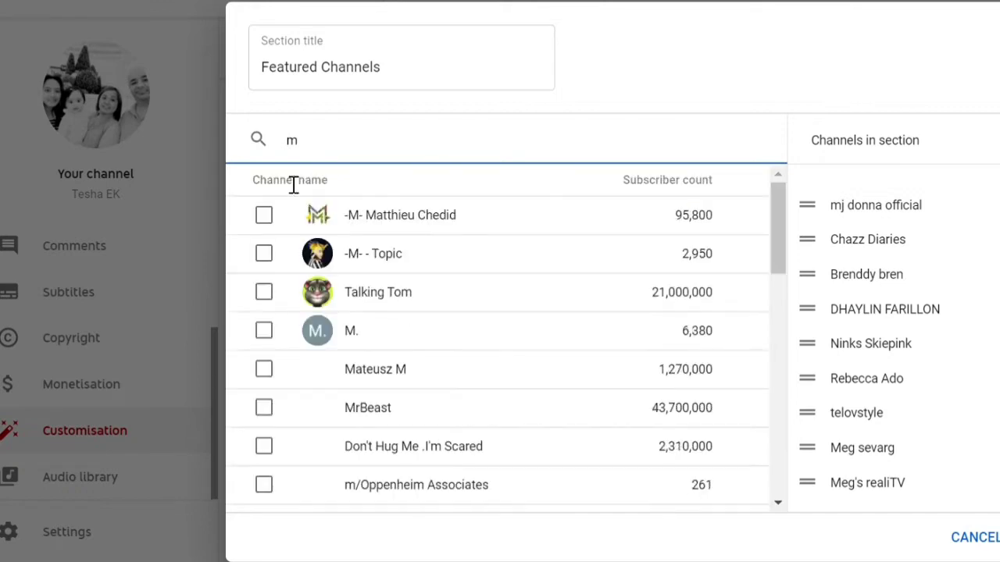
# Search for "mameh jo", add the Mameh Jo channel to the Featured Channels section, and clear the search.
pyautogui.write('ameh jo')
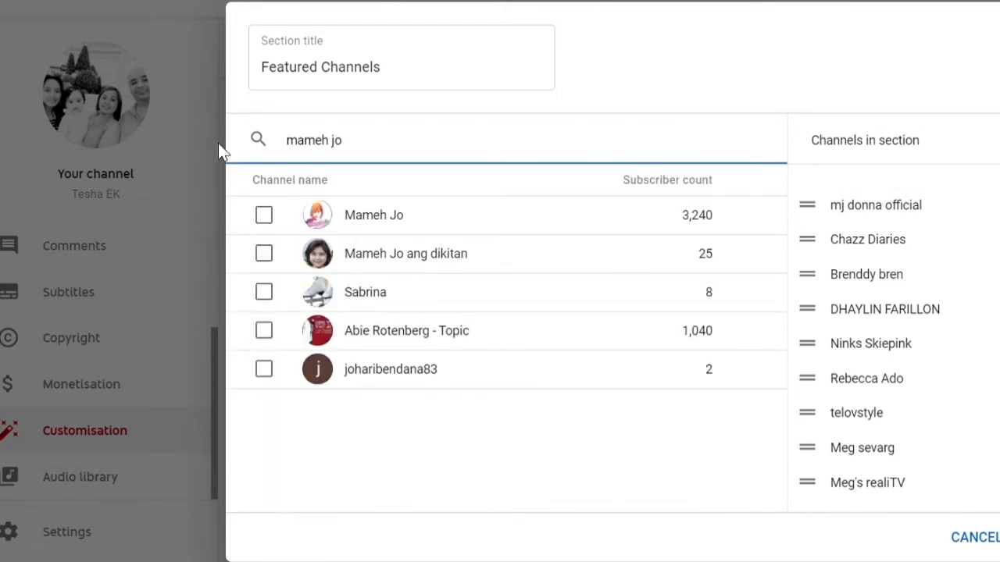
pyautogui.click(265, 217)
pyautogui.scroll(-1, 825, 427)
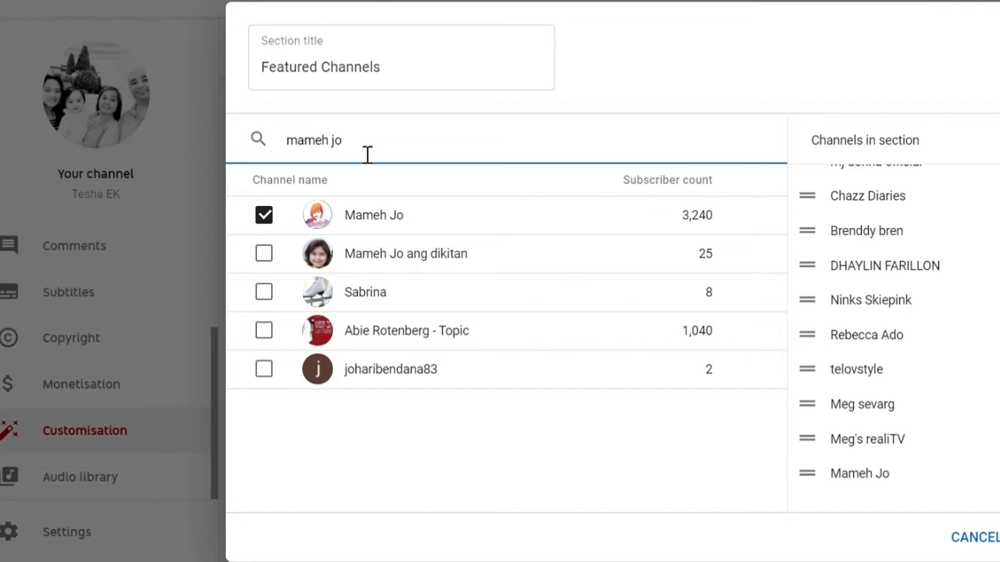
pyautogui.press('BackSpace')
pyautogui.press('BackSpace')
pyautogui.press('BackSpace')
pyautogui.press('BackSpace')
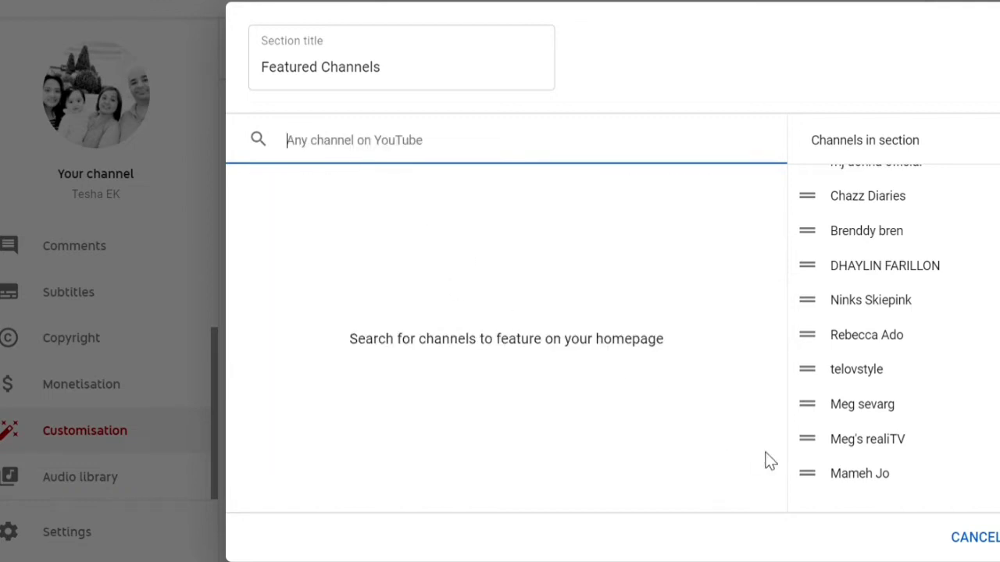
# Check the section's channel list, accept the edited Featured Channels section, and publish the layout changes.
pyautogui.scroll(1, 905, 328)
pyautogui.scroll(-1, 908, 332)
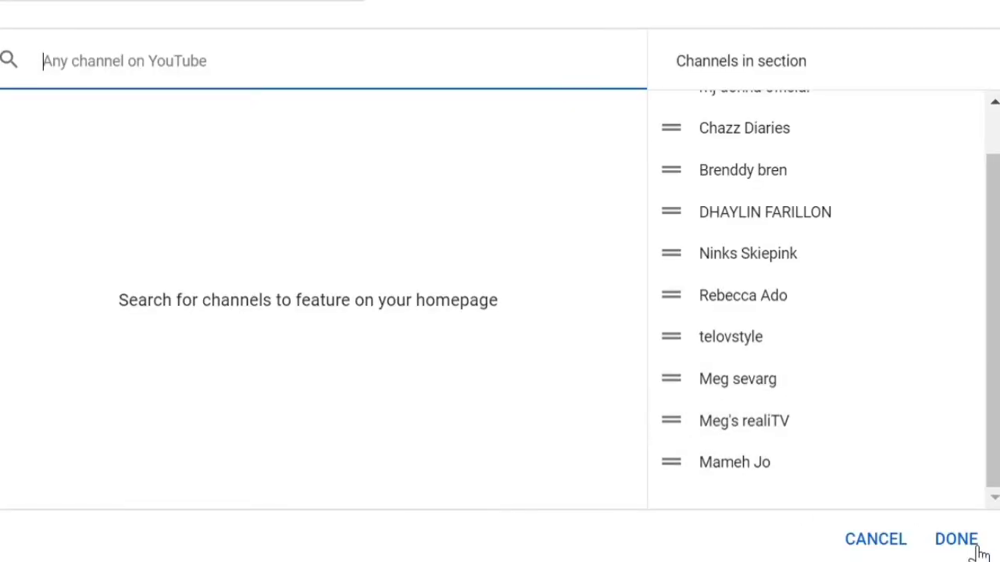
pyautogui.click(971, 550)
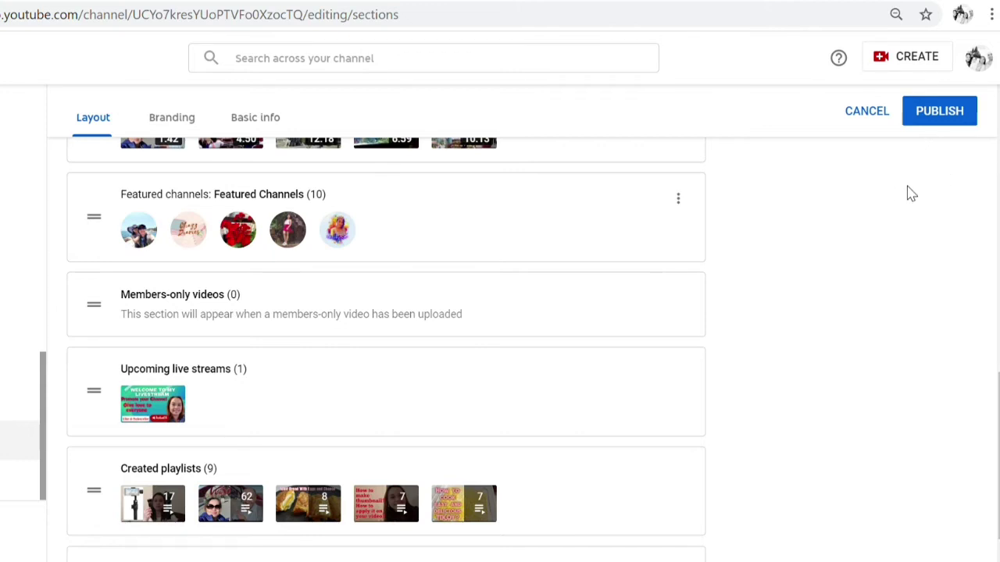
pyautogui.click(945, 119)
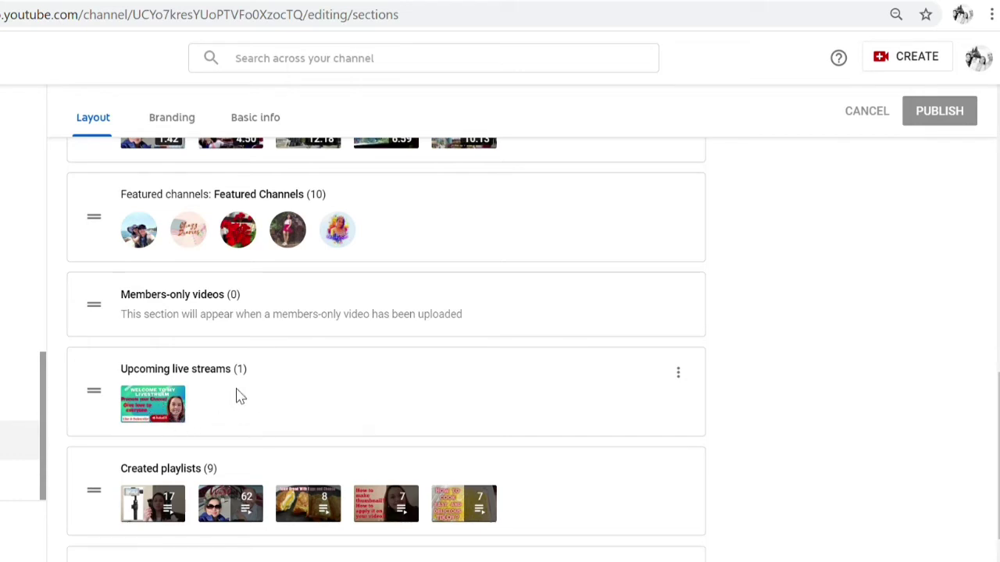
# Look over the published layout sections, and open the channel's branding settings to examine the profile picture and banner image options.
pyautogui.scroll(4, 240, 397)
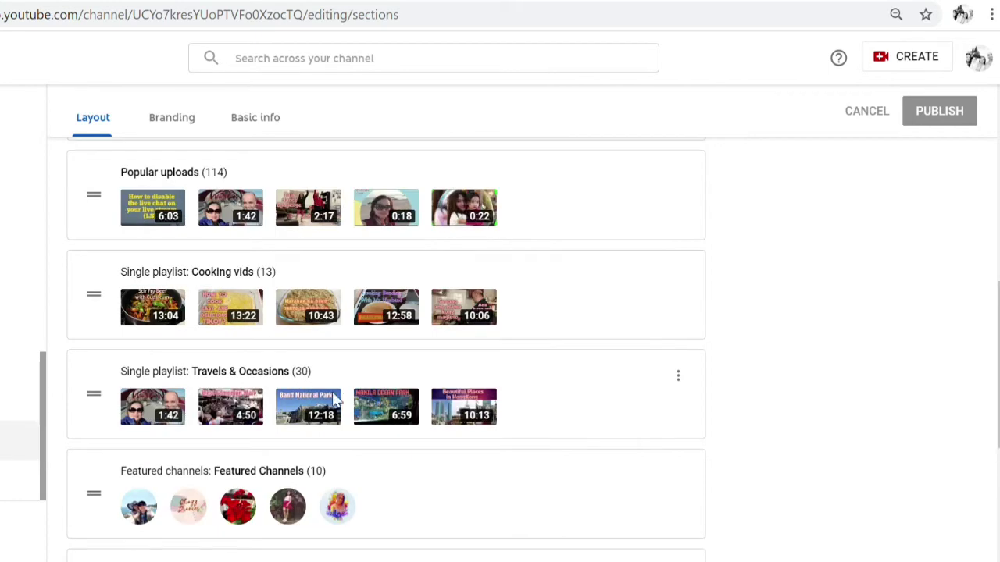
pyautogui.scroll(-5, 293, 355)
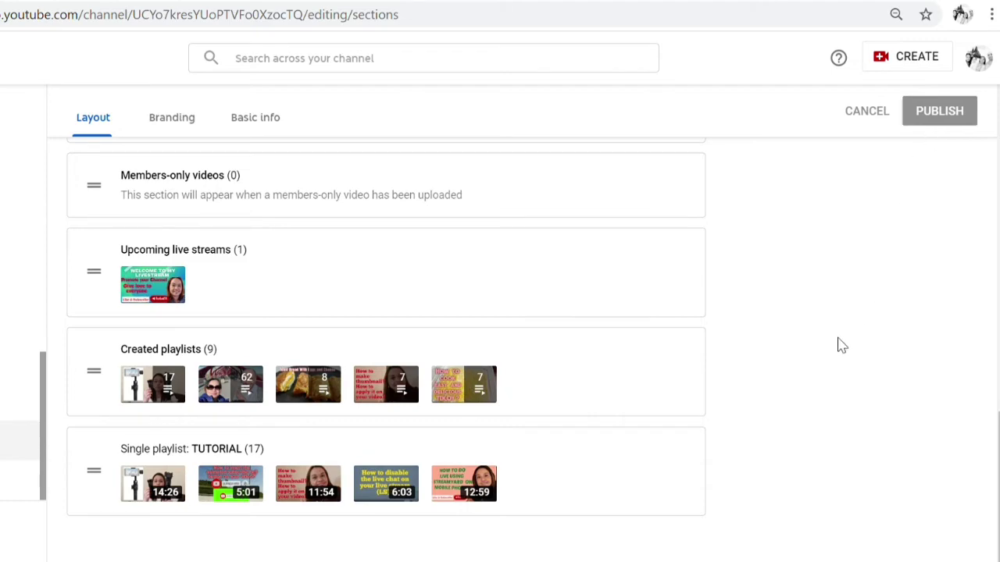
pyautogui.scroll(4, 531, 352)
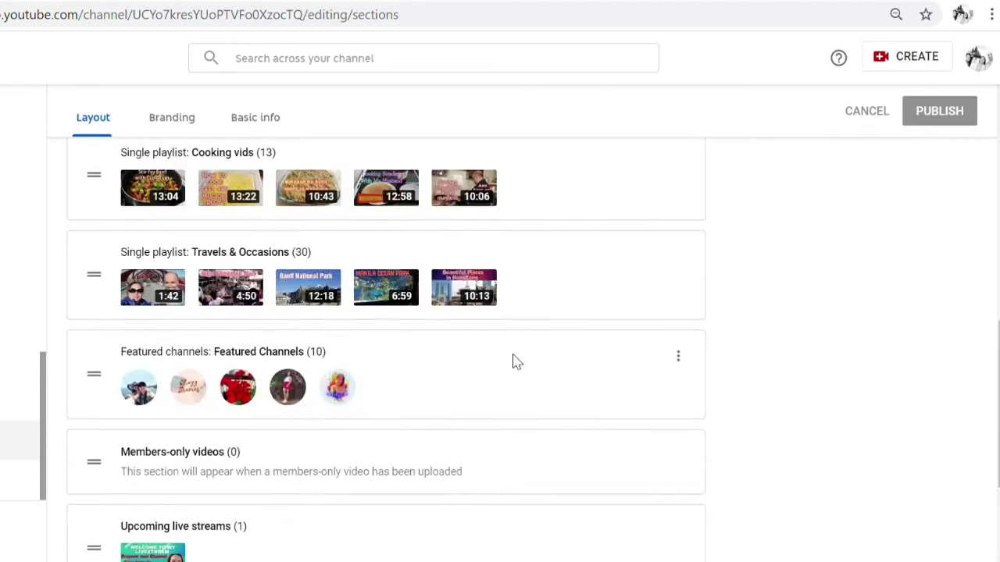
pyautogui.scroll(8, 516, 361)
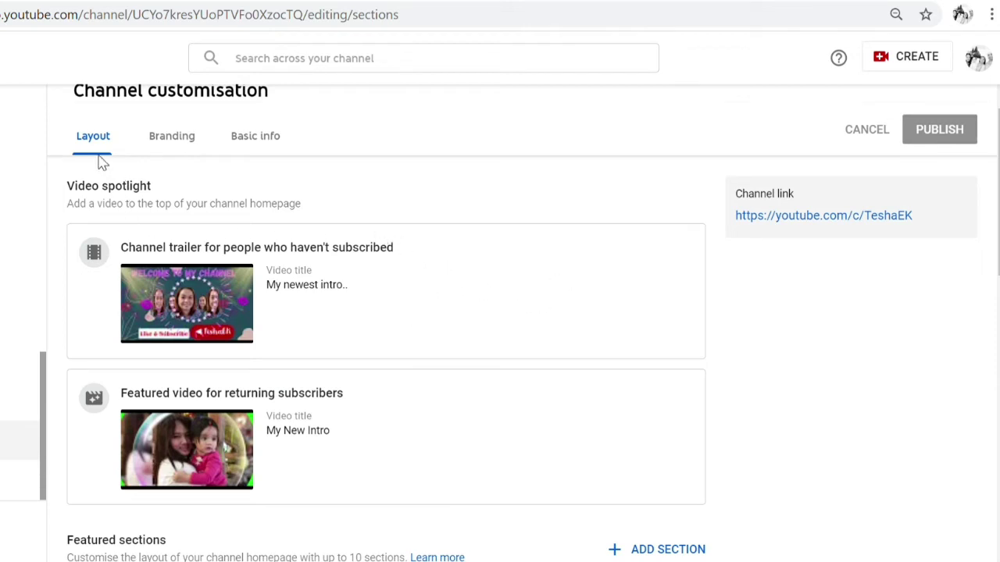
pyautogui.click(179, 142)
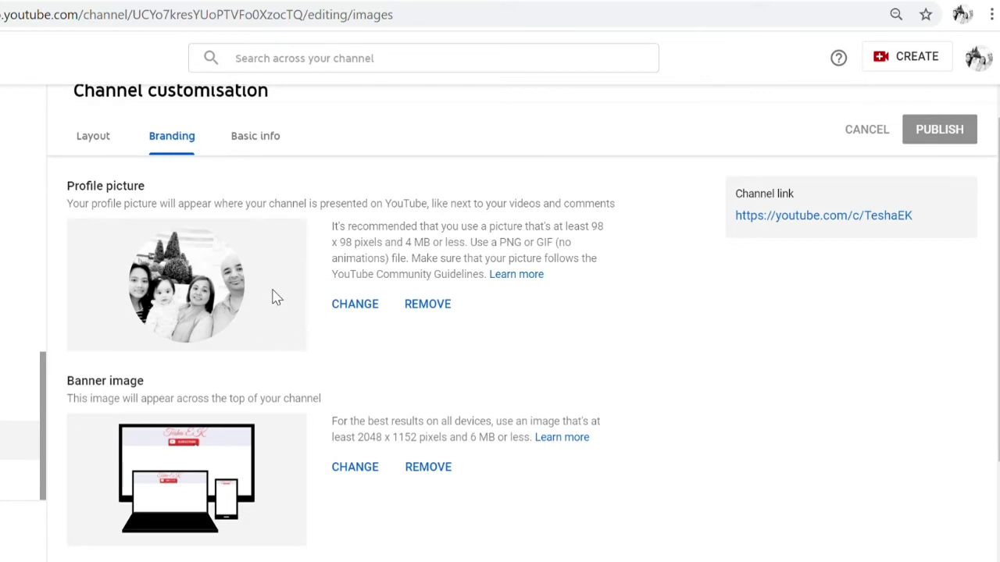
pyautogui.scroll(-1, 269, 337)
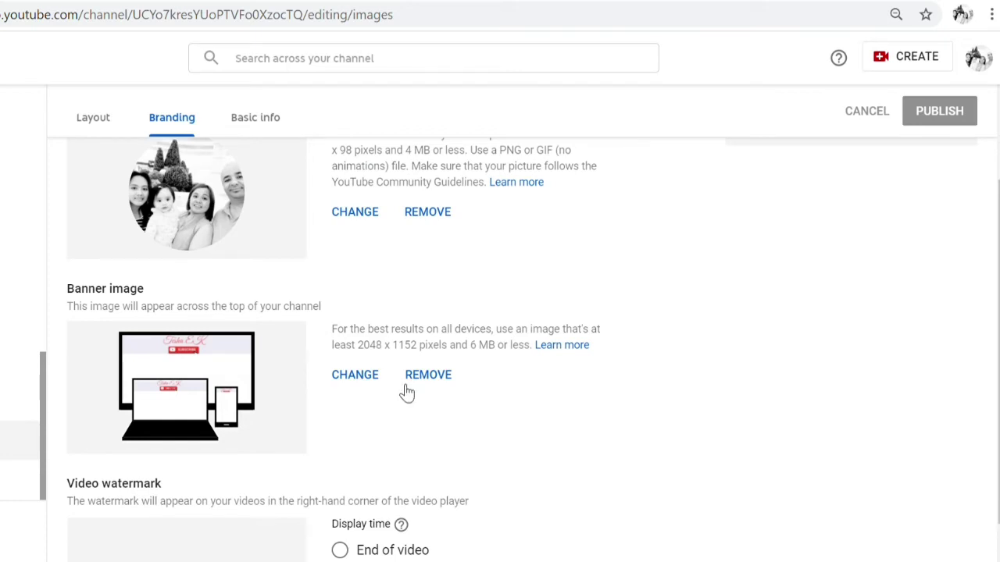
# Review the channel's branding settings for the profile picture, banner image and video watermark, including the watermark's display time options.
pyautogui.scroll(-1, 410, 382)
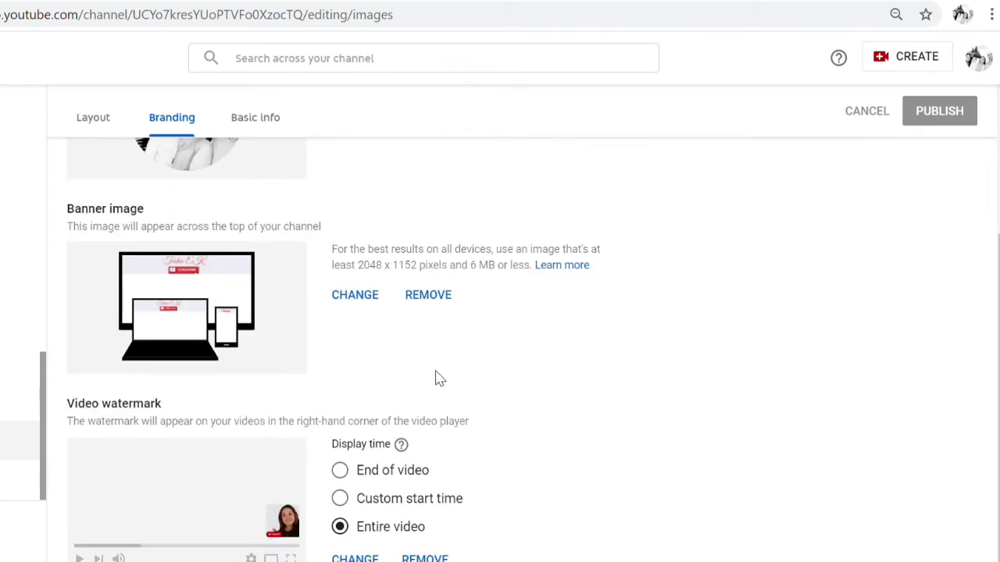
pyautogui.scroll(1, 361, 324)
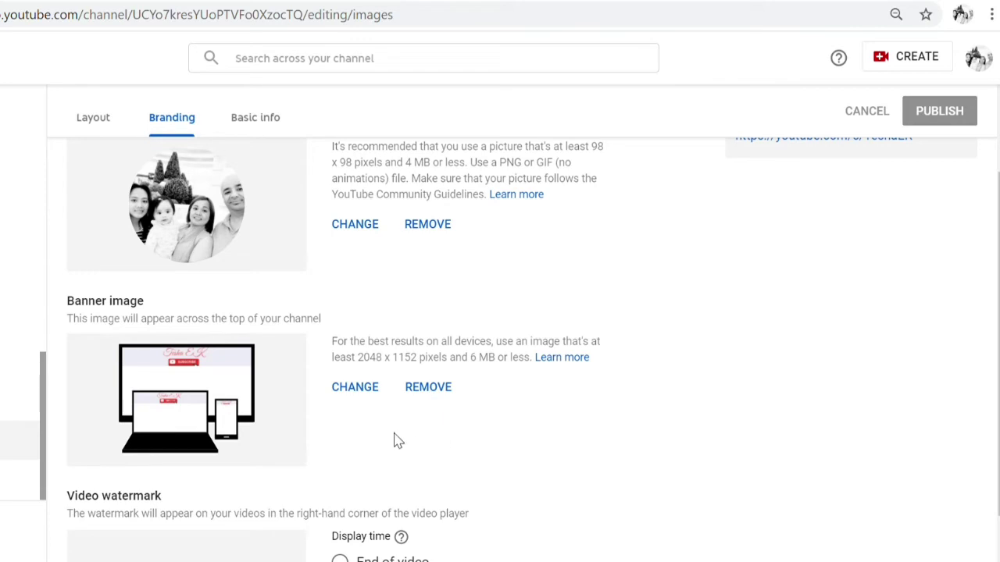
pyautogui.scroll(-1, 384, 435)
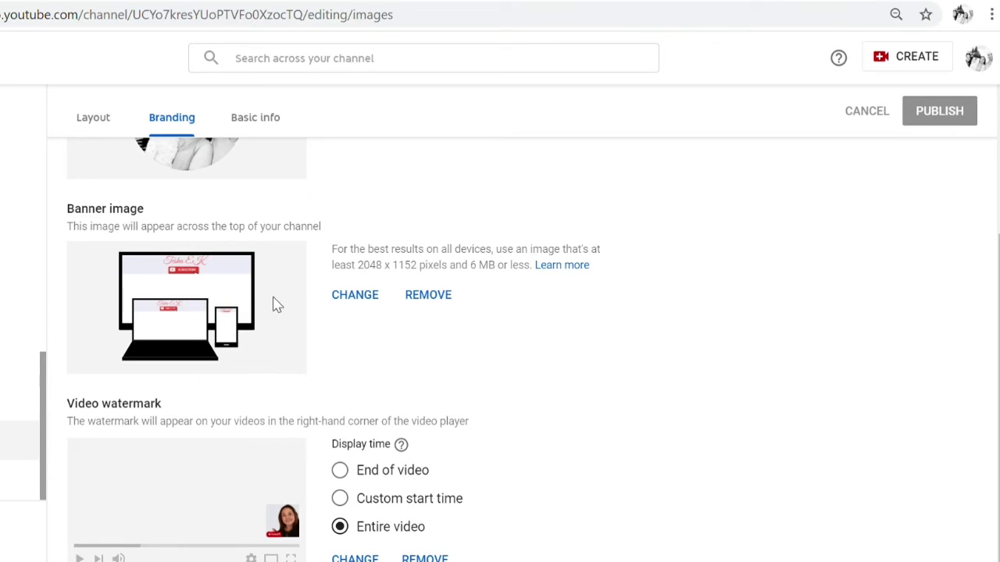
pyautogui.scroll(3, 275, 303)
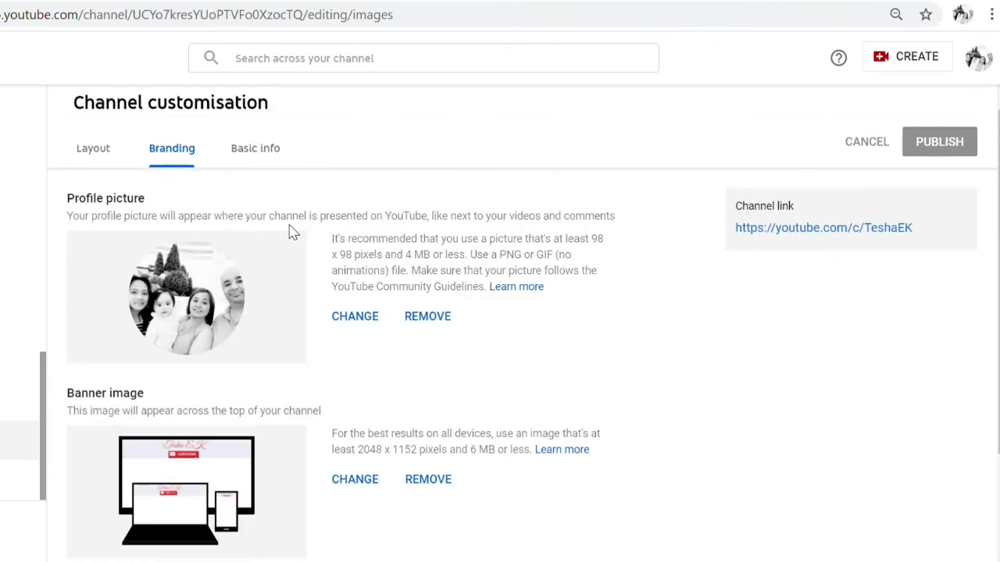
# Open the channel's basic info and examine the name, description, links, links on banner and contact info settings.
pyautogui.click(258, 149)
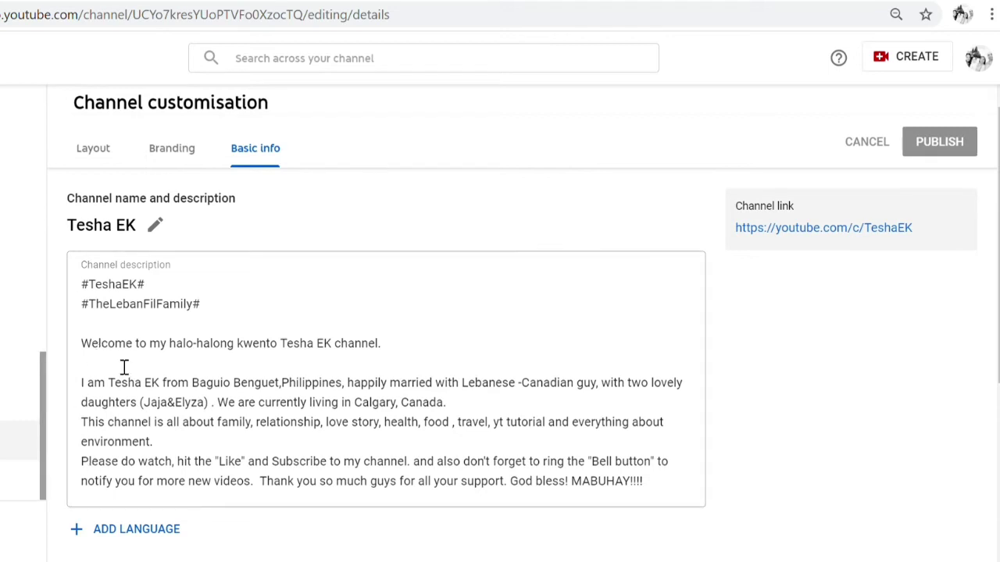
pyautogui.scroll(-1, 123, 367)
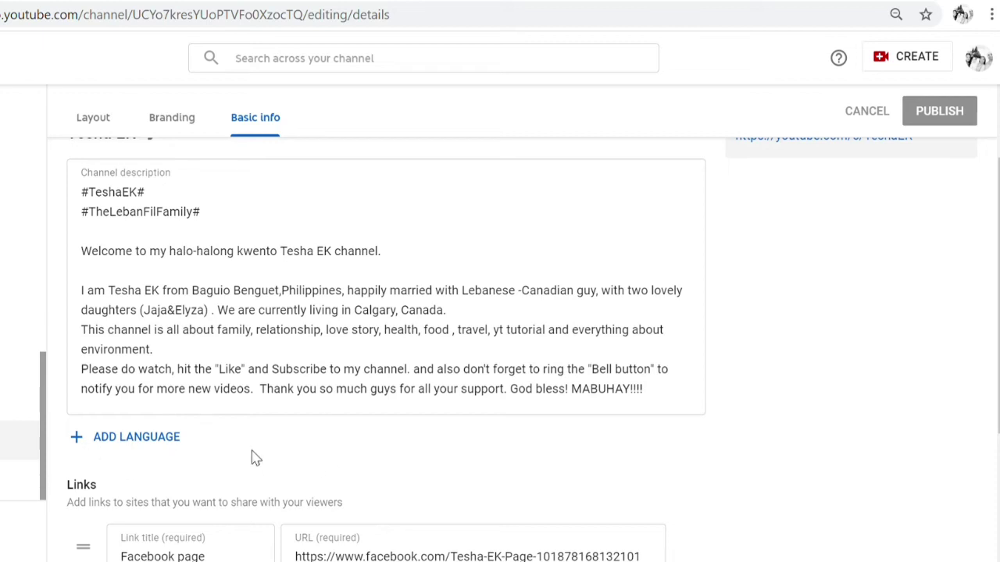
pyautogui.scroll(-1, 253, 460)
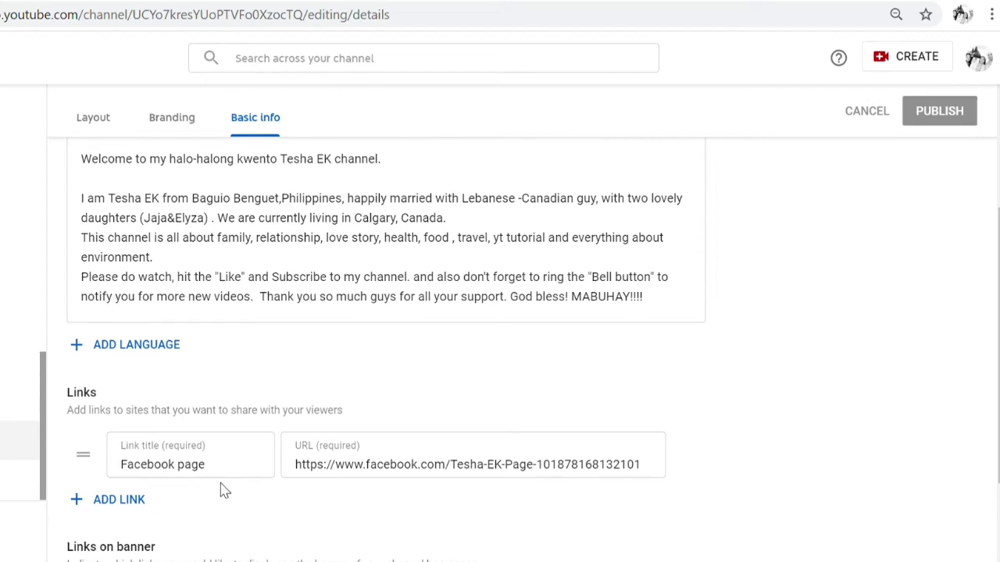
pyautogui.scroll(-1, 223, 489)
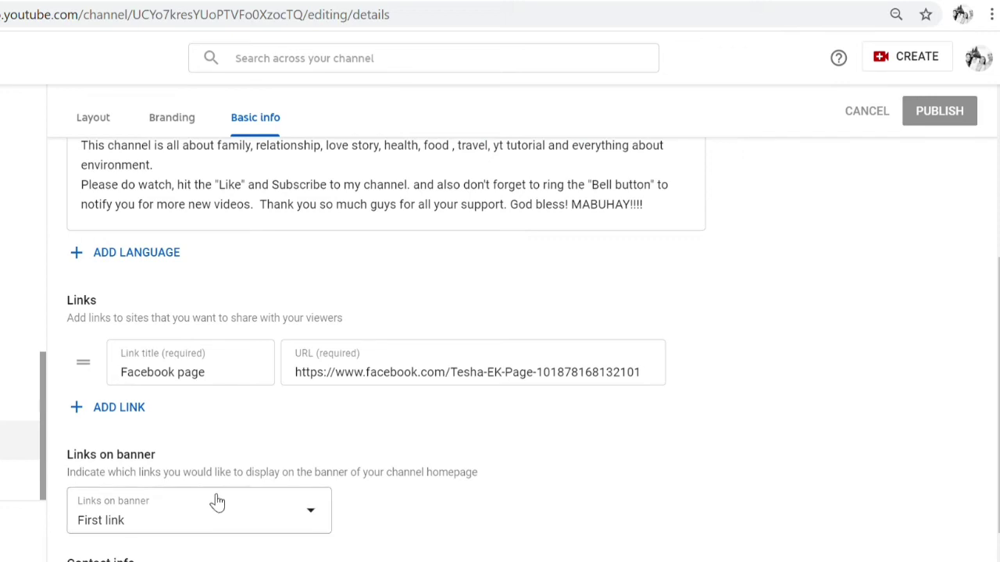
pyautogui.scroll(-1, 192, 512)
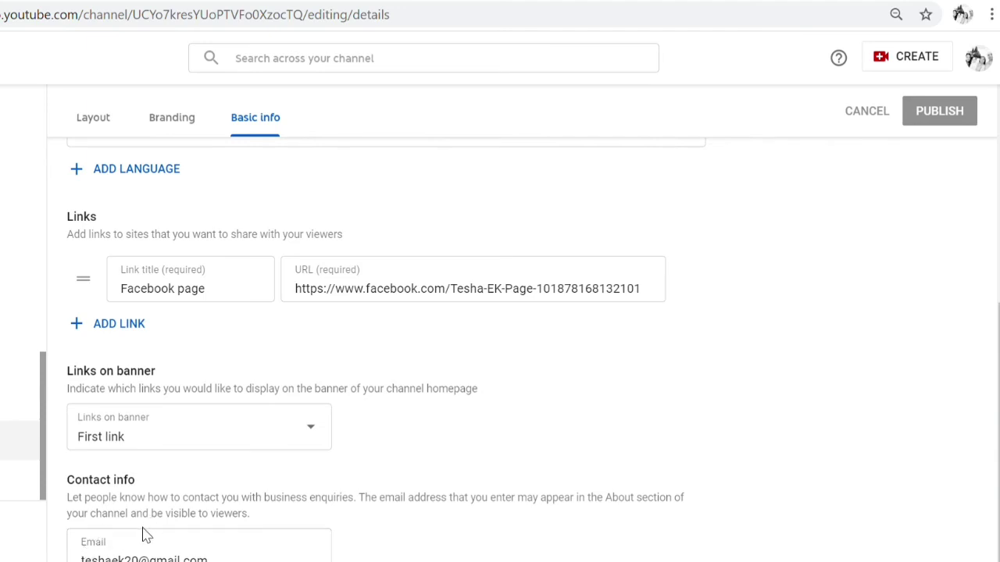
pyautogui.scroll(5, 226, 464)
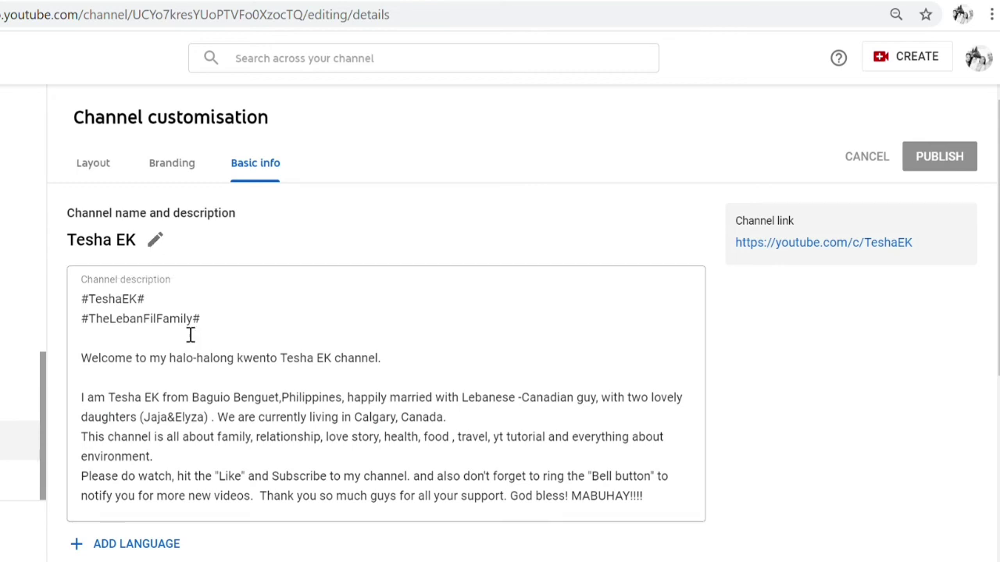
pyautogui.scroll(-5, 190, 334)
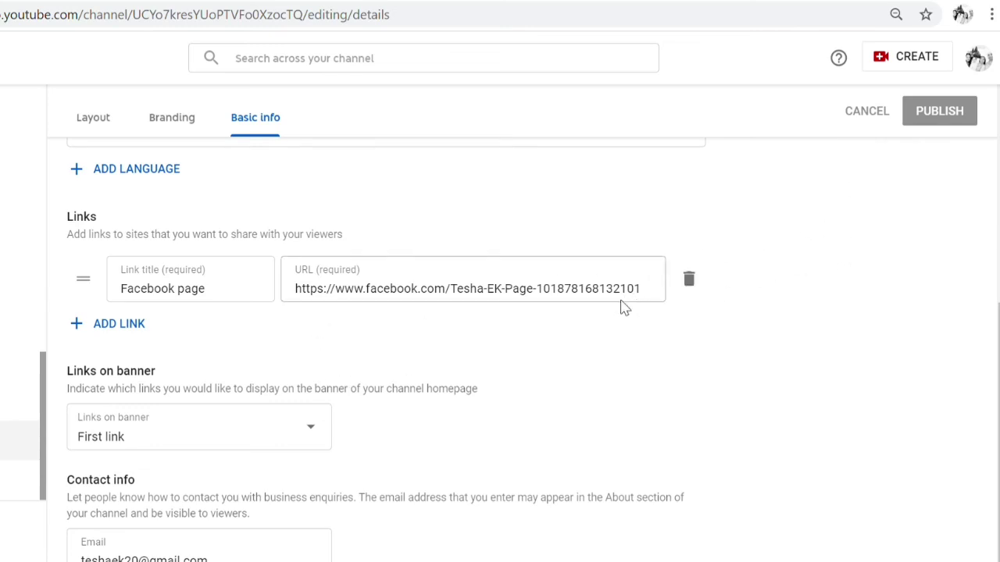
pyautogui.scroll(5, 431, 326)
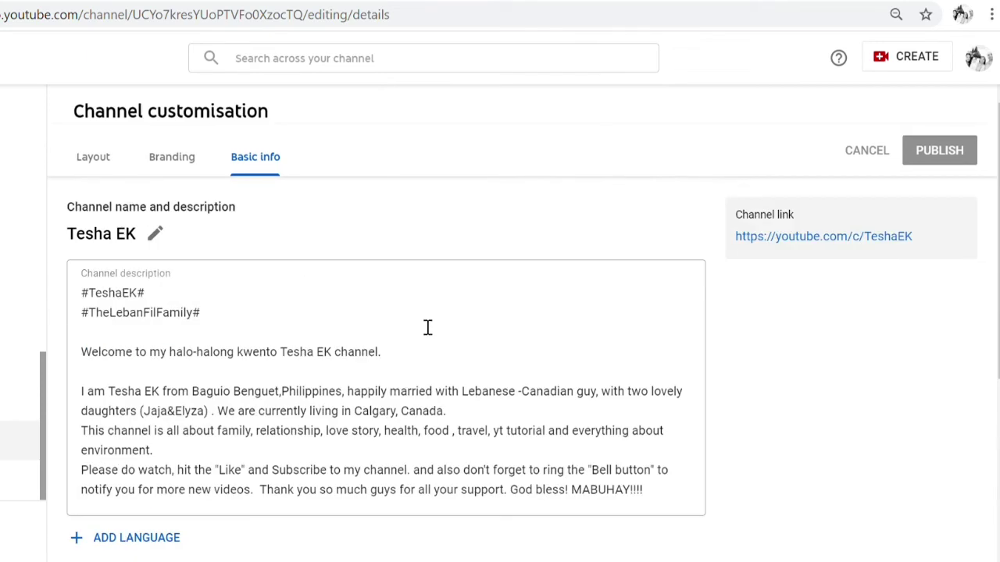
pyautogui.scroll(1, 427, 327)
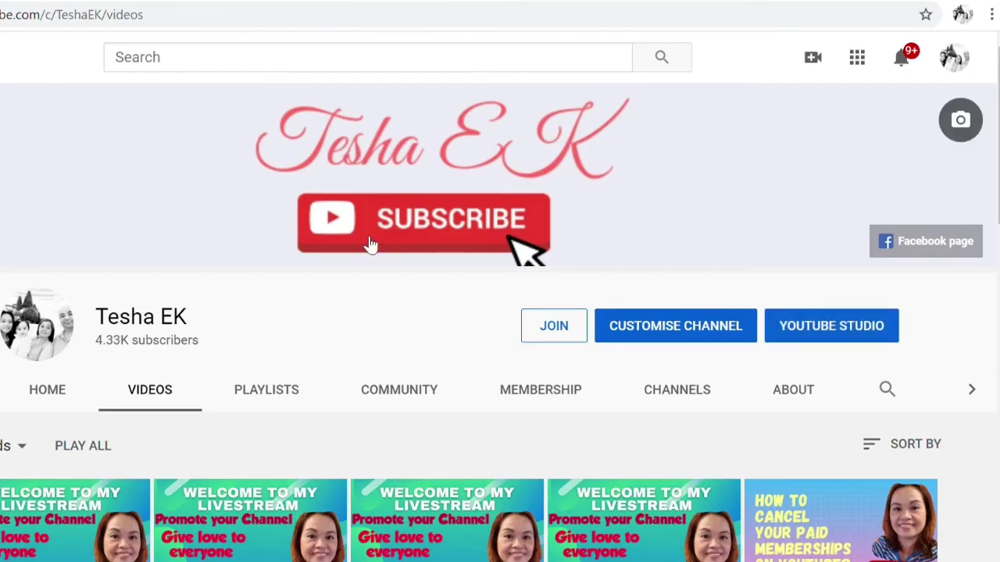
# Open the channel's public Home page and check how the banner, featured intro video and Uploads section appear.
pyautogui.click(44, 397)
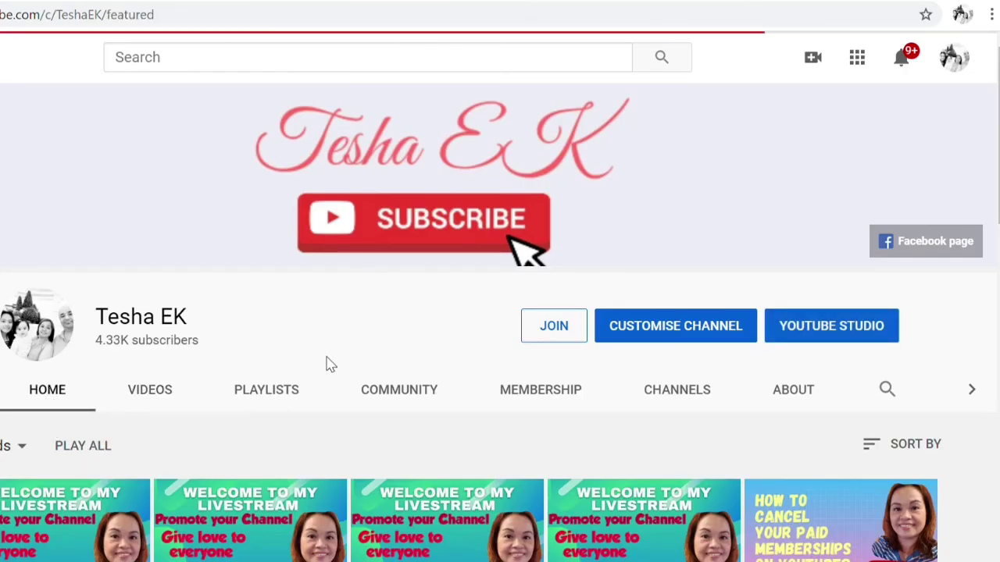
pyautogui.scroll(-3, 138, 533)
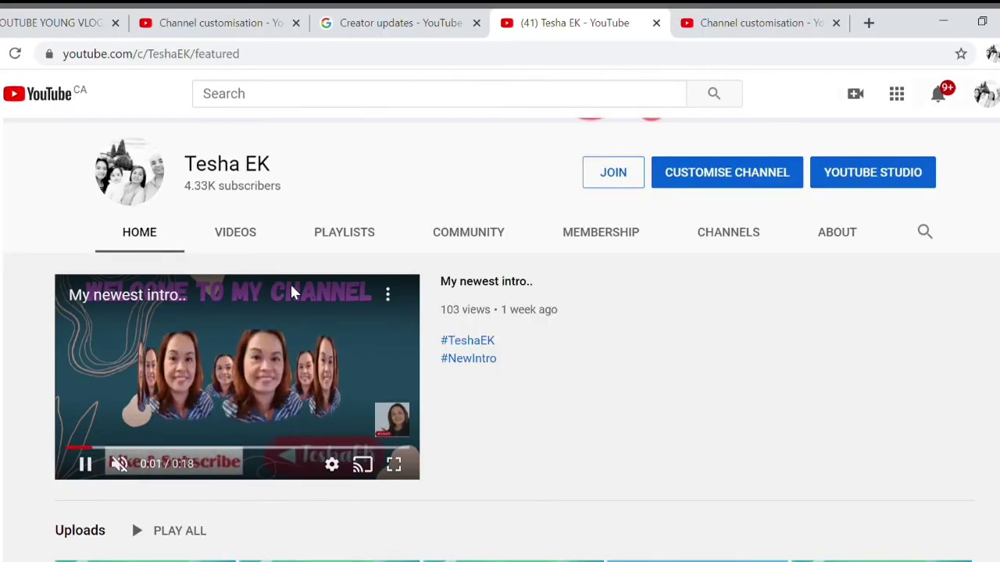
pyautogui.scroll(-2, 156, 446)
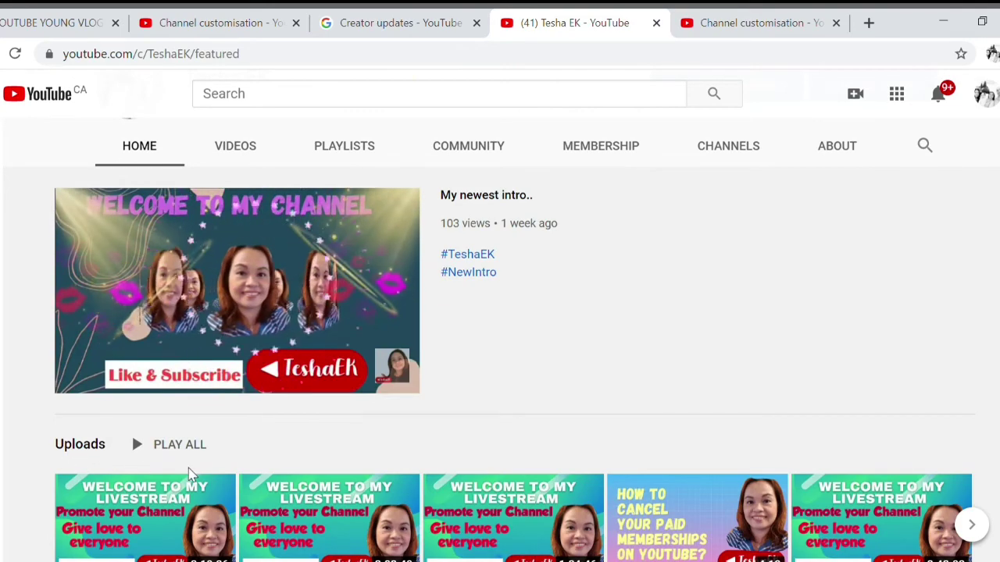
pyautogui.scroll(-2, 132, 453)
pyautogui.scroll(-3, 152, 429)
pyautogui.scroll(7, 152, 427)
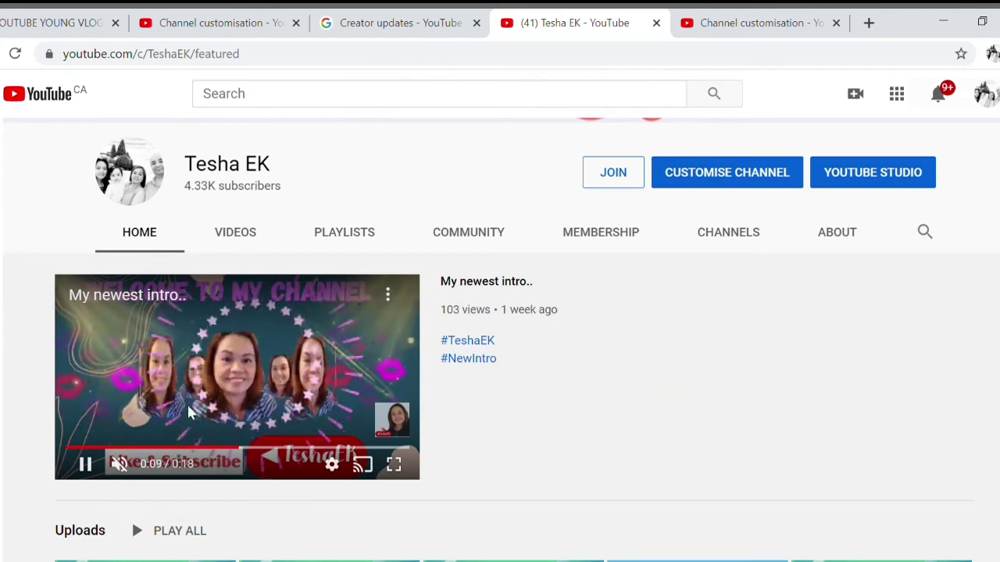
pyautogui.scroll(2, 217, 405)
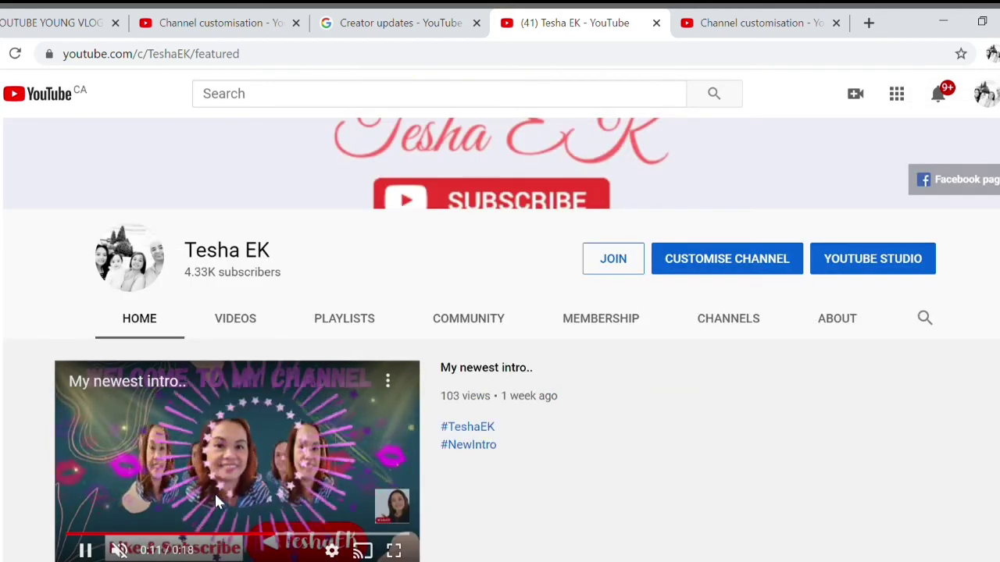
pyautogui.scroll(-2, 215, 494)
pyautogui.scroll(-4, 131, 347)
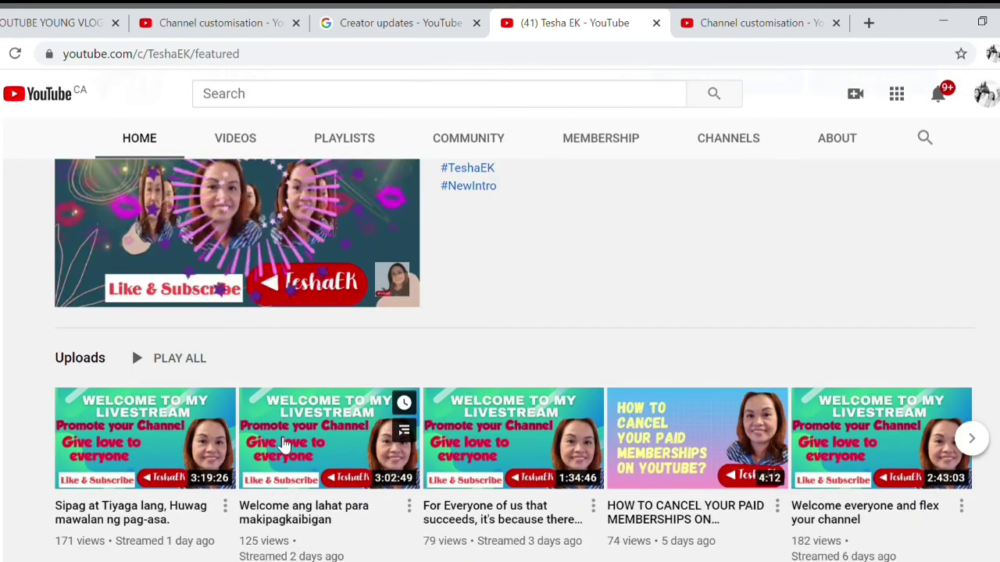
pyautogui.scroll(4, 131, 347)
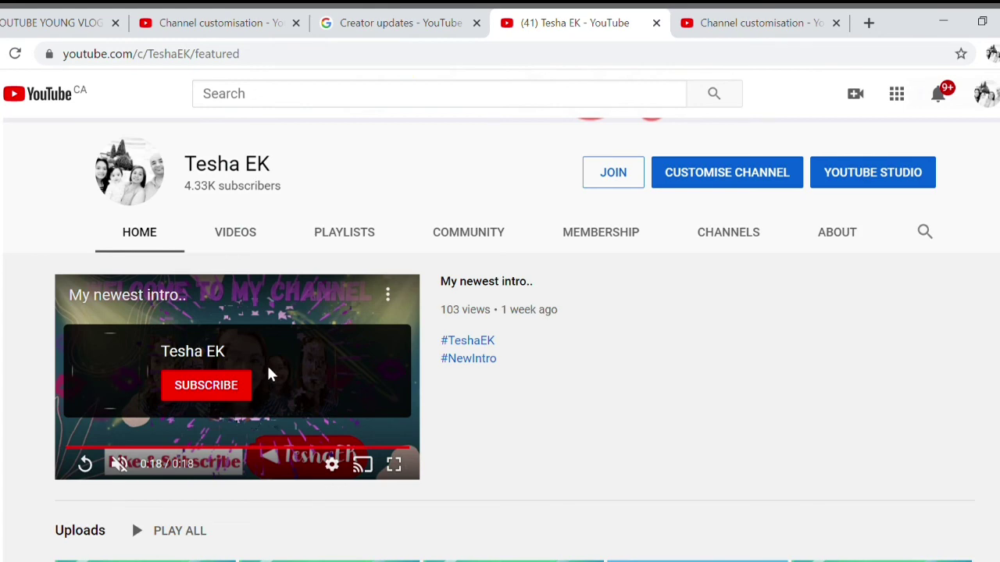
# Examine the order of the homepage sections from the intro video through Uploads and Popular uploads to Cooking vids.
pyautogui.scroll(-1, 281, 414)
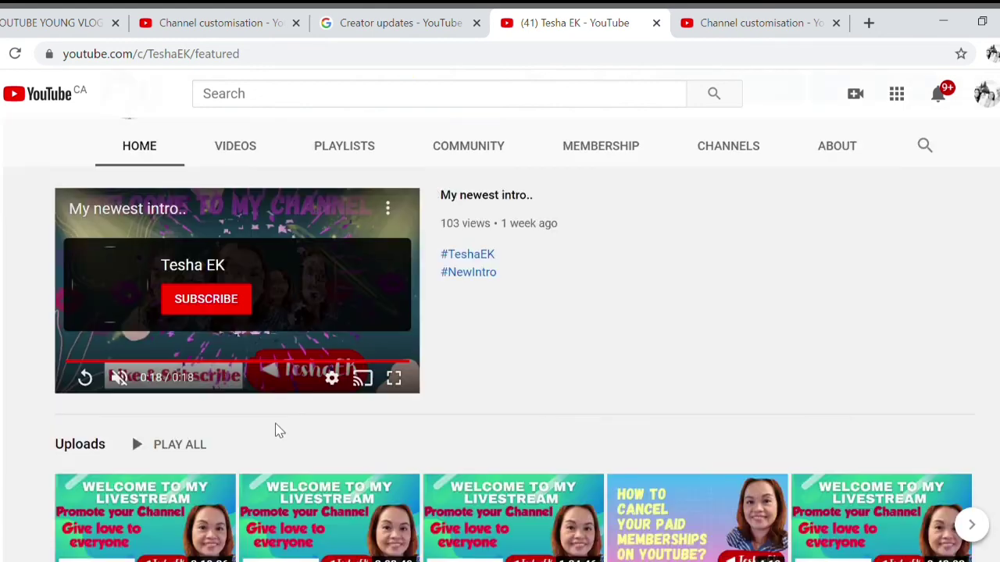
pyautogui.scroll(-1, 156, 468)
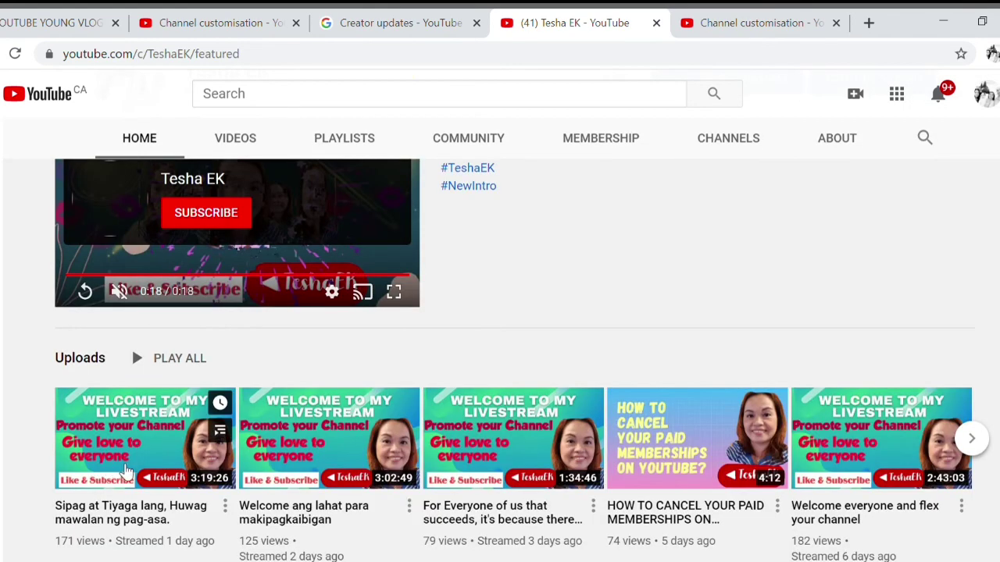
pyautogui.scroll(-2, 573, 517)
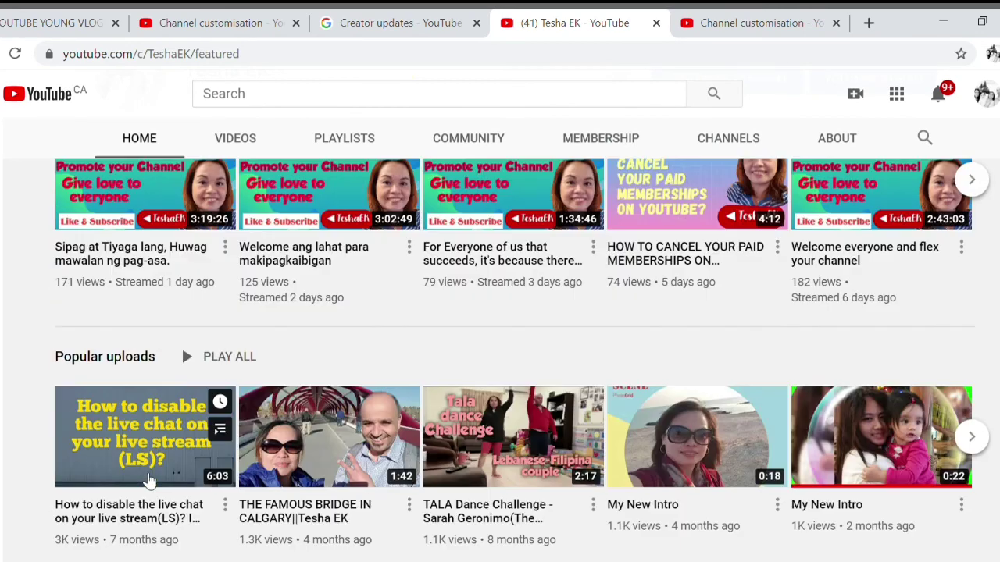
pyautogui.scroll(-1, 148, 483)
pyautogui.scroll(-1, 199, 399)
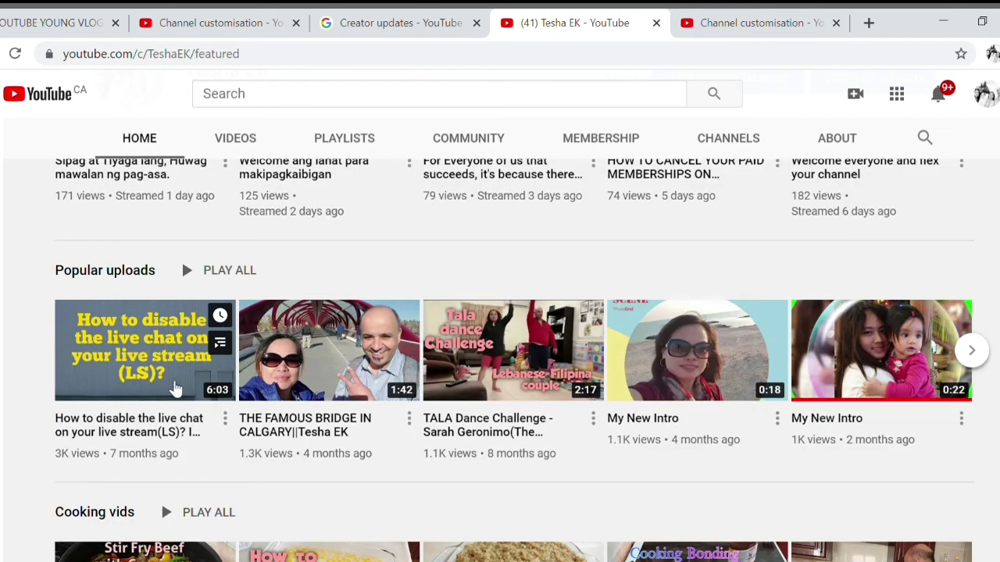